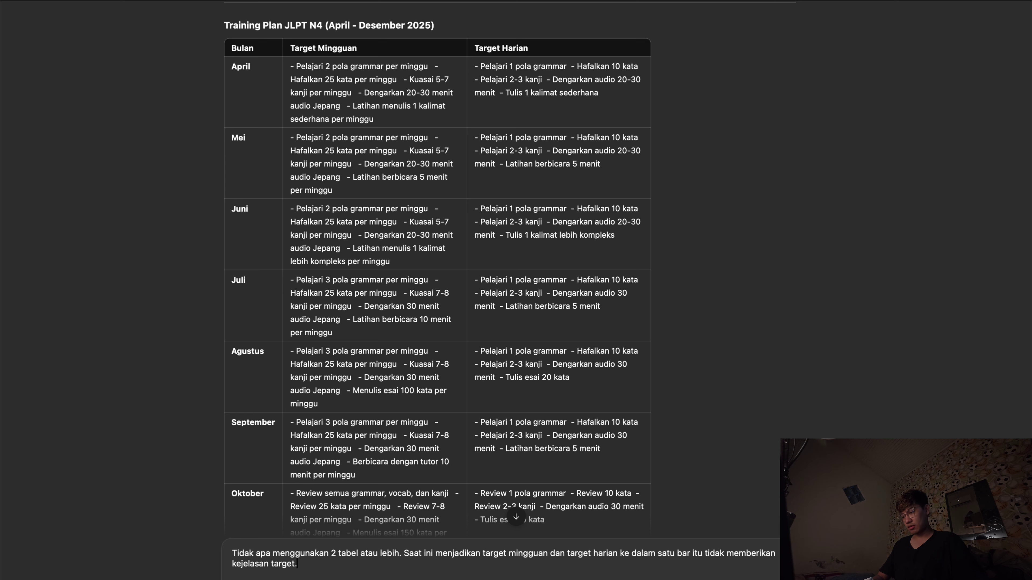
Send the drafted request to separate the weekly and daily targets into two or more tables, and review the reply
key(Return)
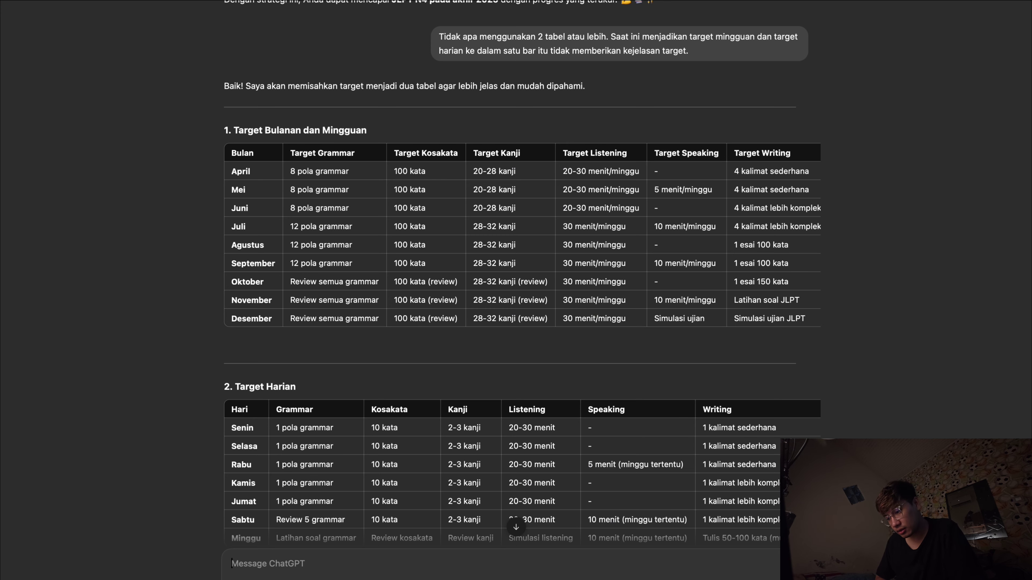
scroll(326, 426, down, 8)
scroll(325, 426, up, 3)
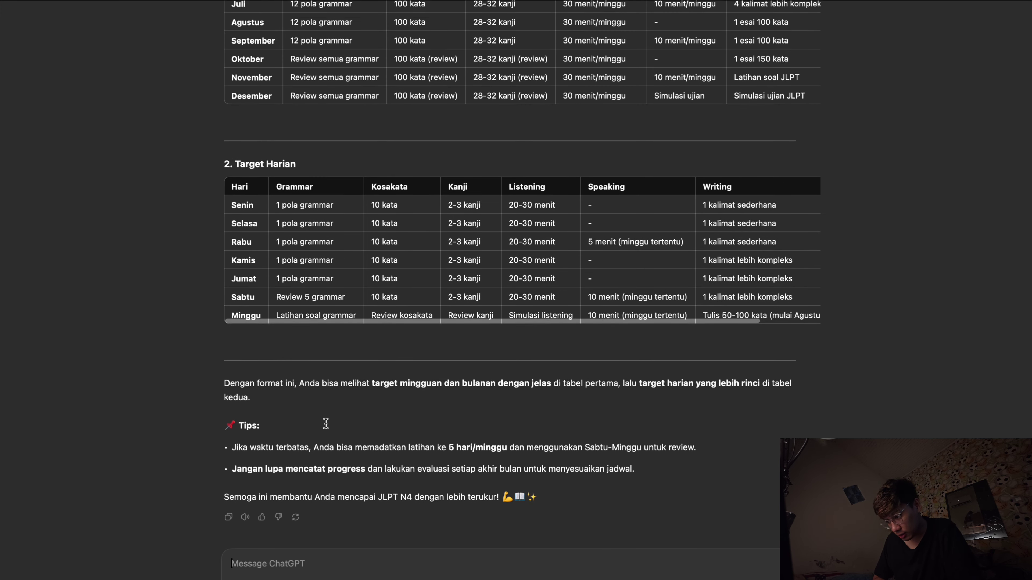
scroll(326, 426, up, 5)
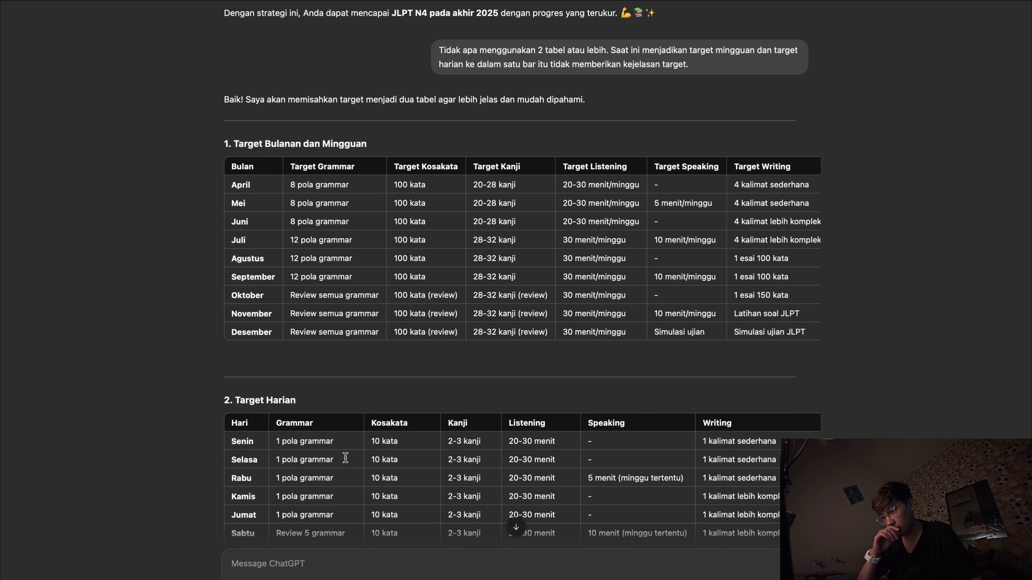
Start a new prompt reading "Tampilkan target perminggu yang harus saya capai. mulai dari tanggal 1 april hingga 31 desember."
text(Tampilkan tar)
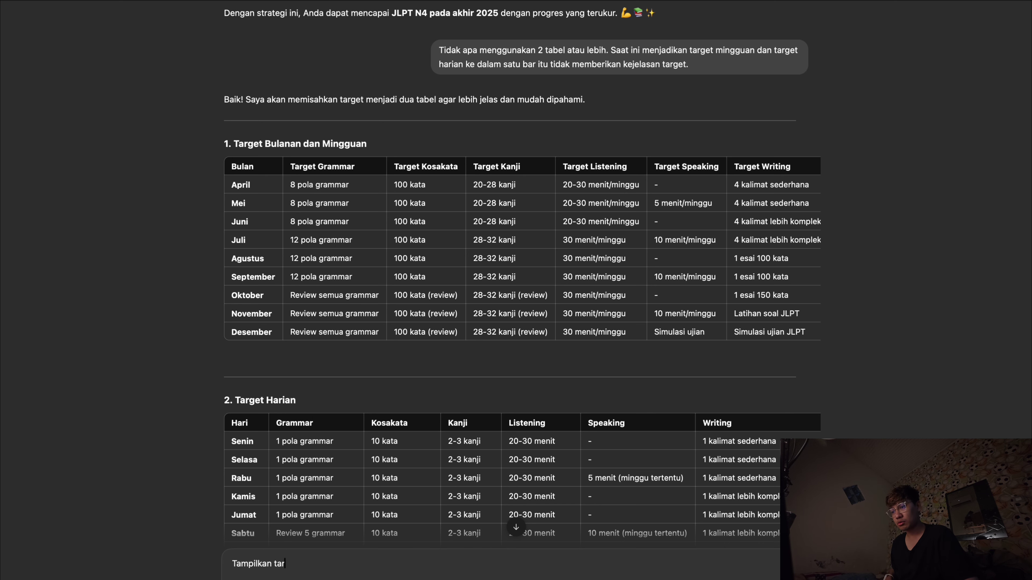
text(get perminggu, yan)
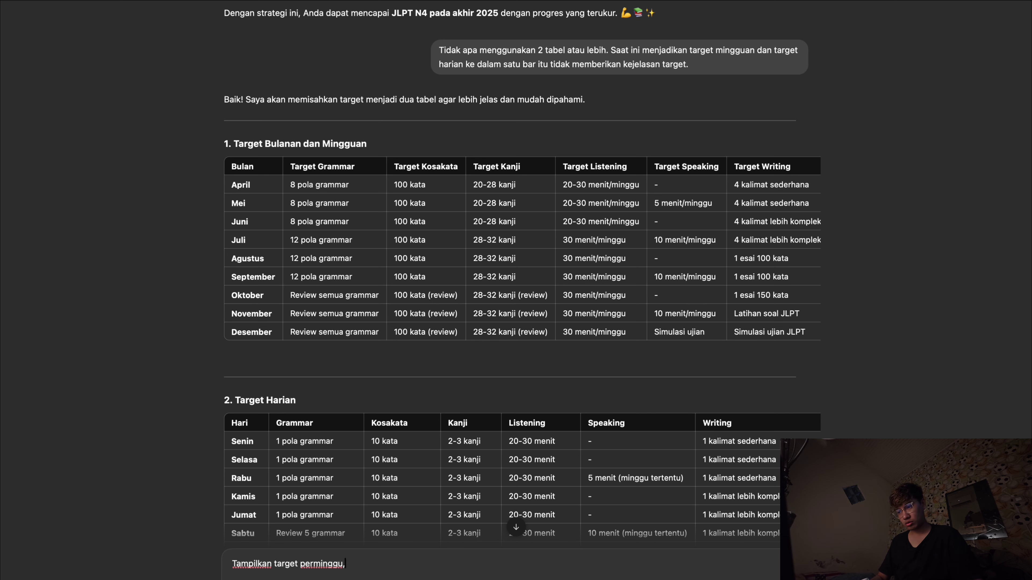
key(BackSpace)
text(yang harus saya c)
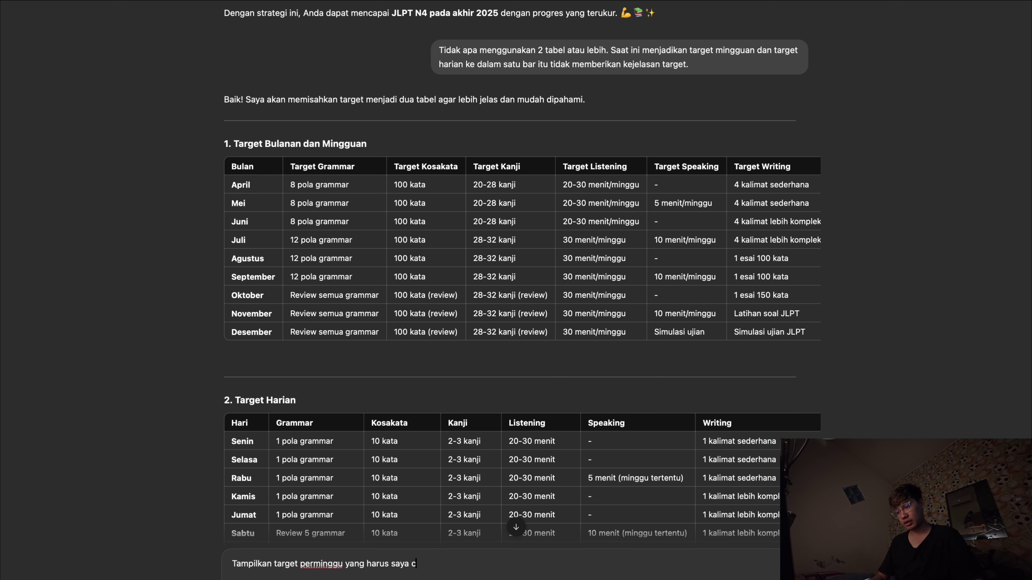
text(apai. mulai dari )
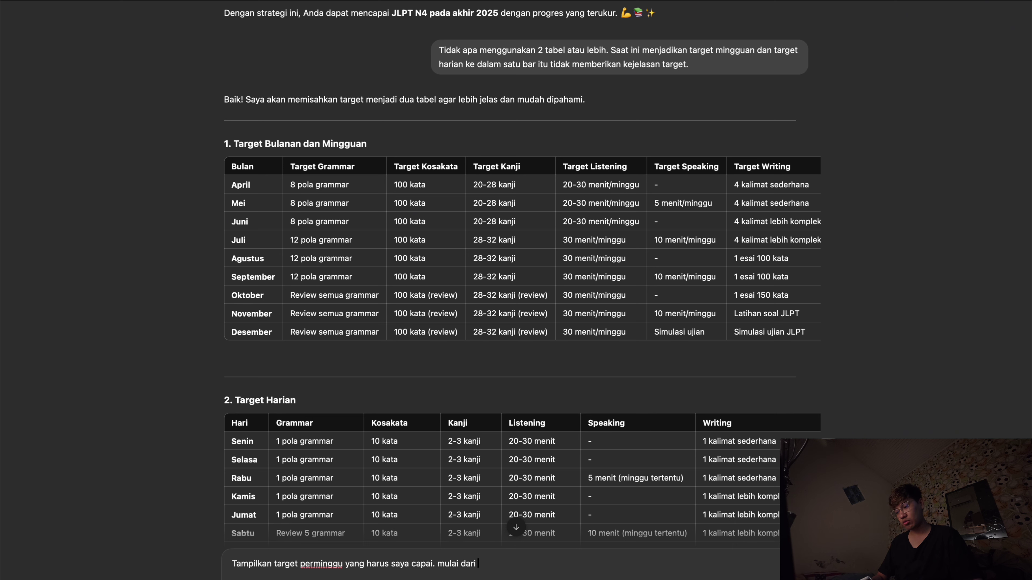
text(tangg)
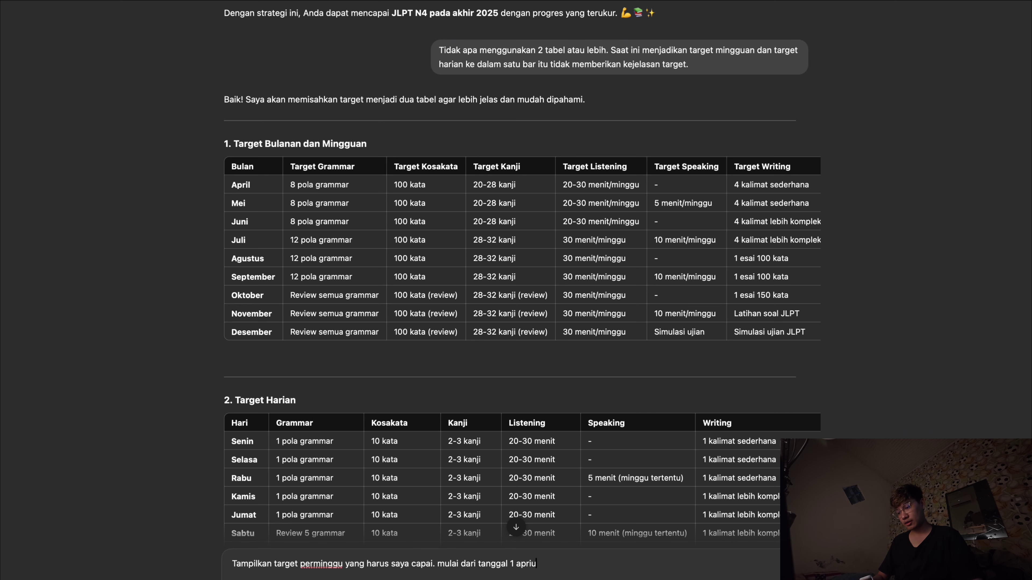
text(al 1 april hingga 31 desember)
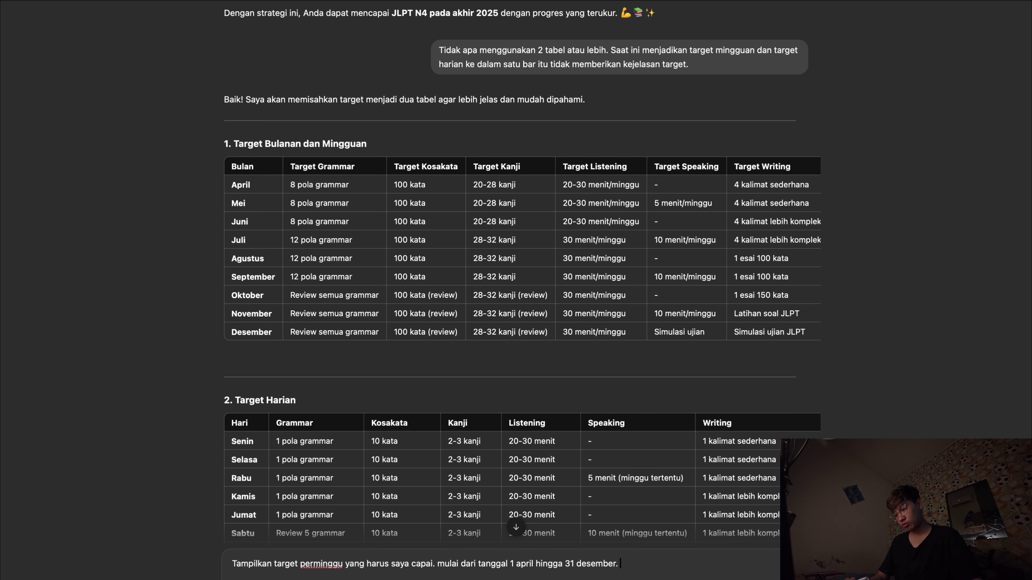
text(.)
key(shift+Return)
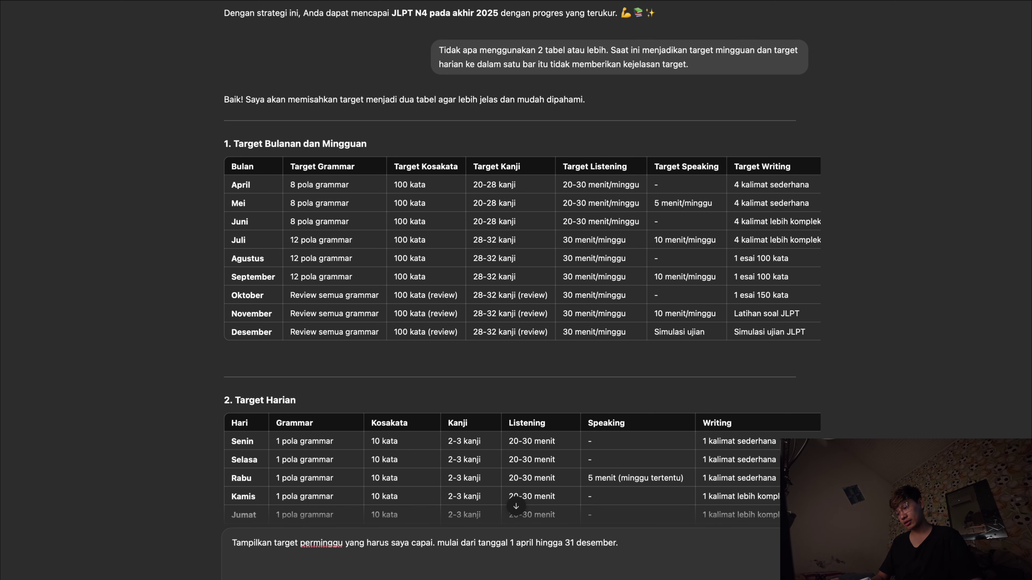
Add the prompt lines "Gunakan tabel" and "Masukkan apa yang harus saya achiebve setiap minggunya"
text(Gunakan tabel)
key(shift+Return)
text(Masukkan )
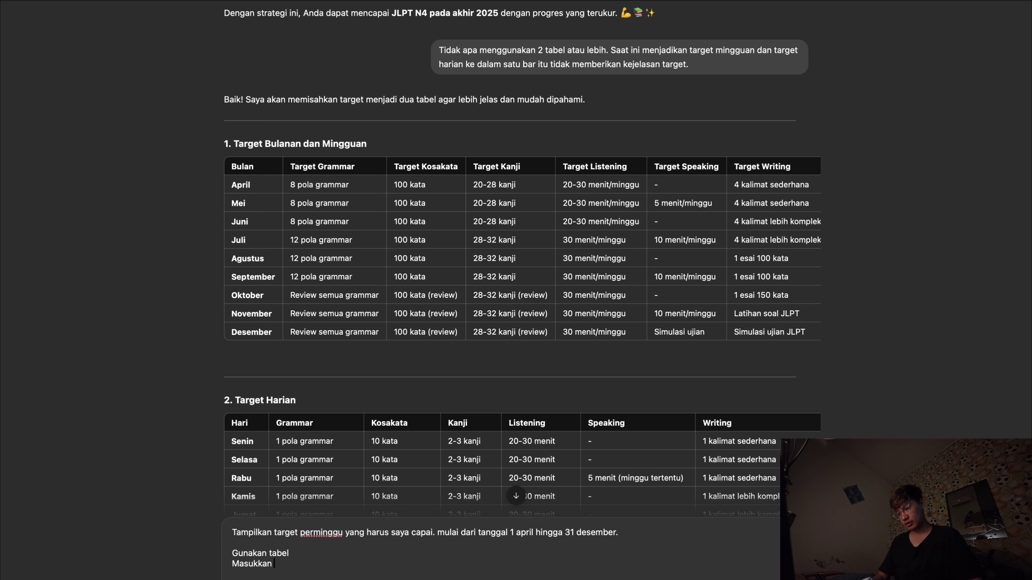
text(apa yang harus saya a)
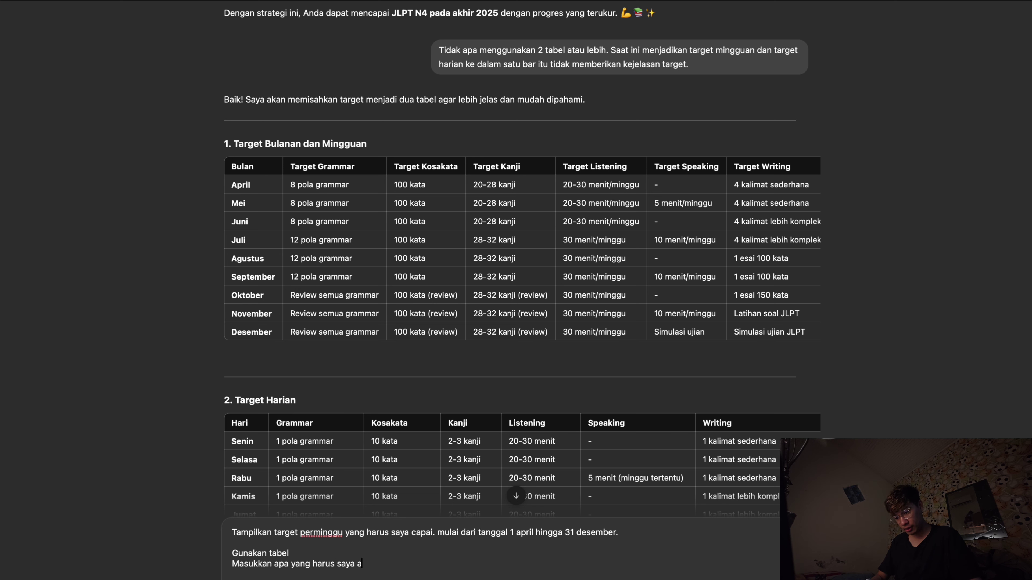
text(chiebve setiap minggun)
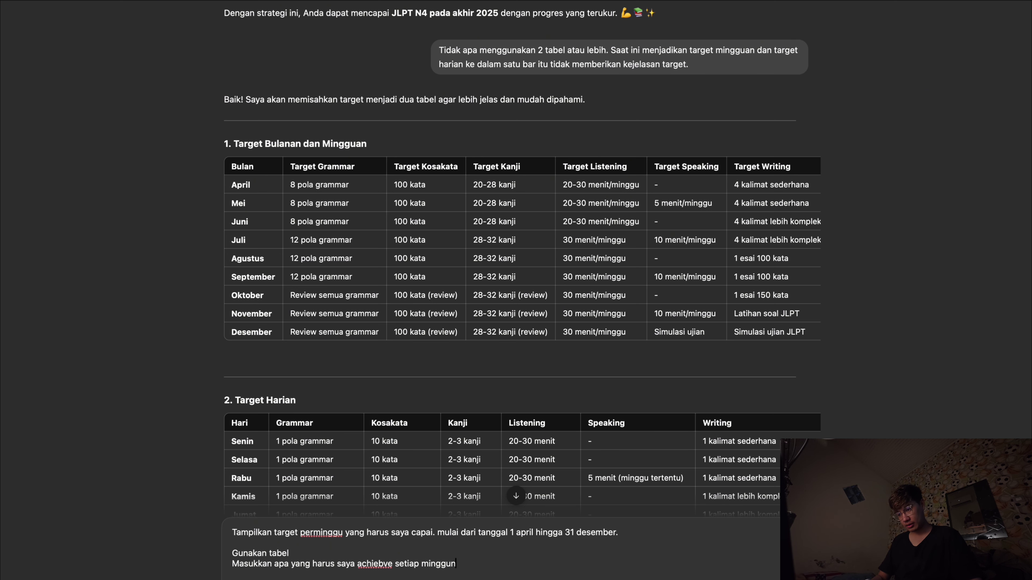
text(ya)
key(shift+Return)
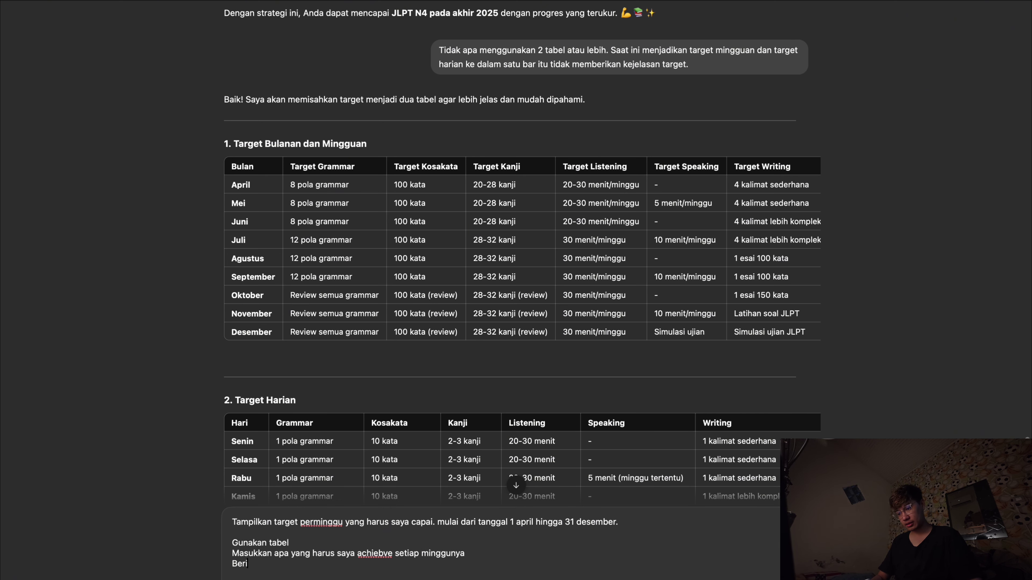
Add the prompt lines "Berikan tempat saya untuk memberikan review" and "Berikan saya tempat untuk mengukur progressnya"
text(Berikan tempat saya untuk m)
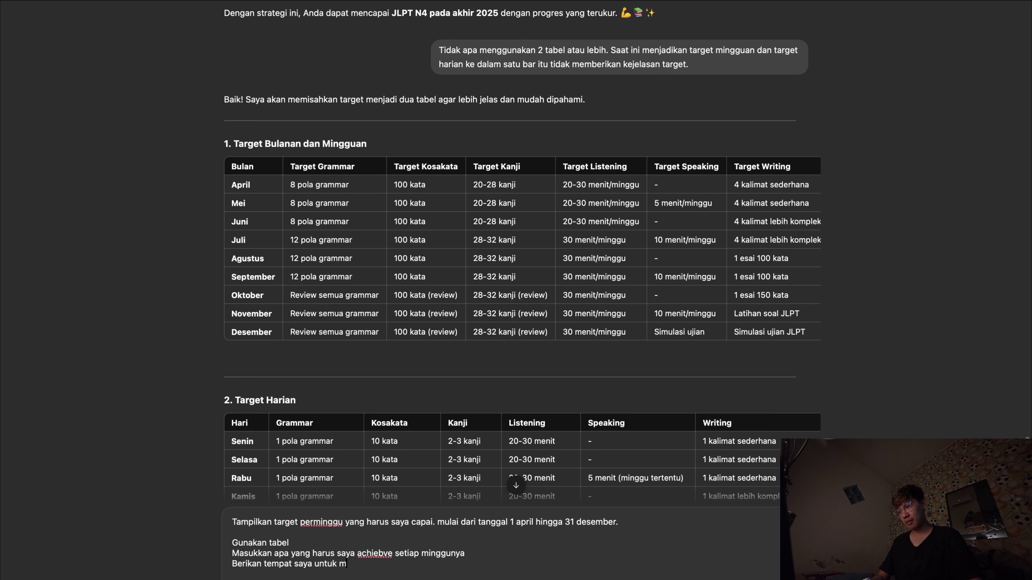
text(emberikan review)
key(shift+Return)
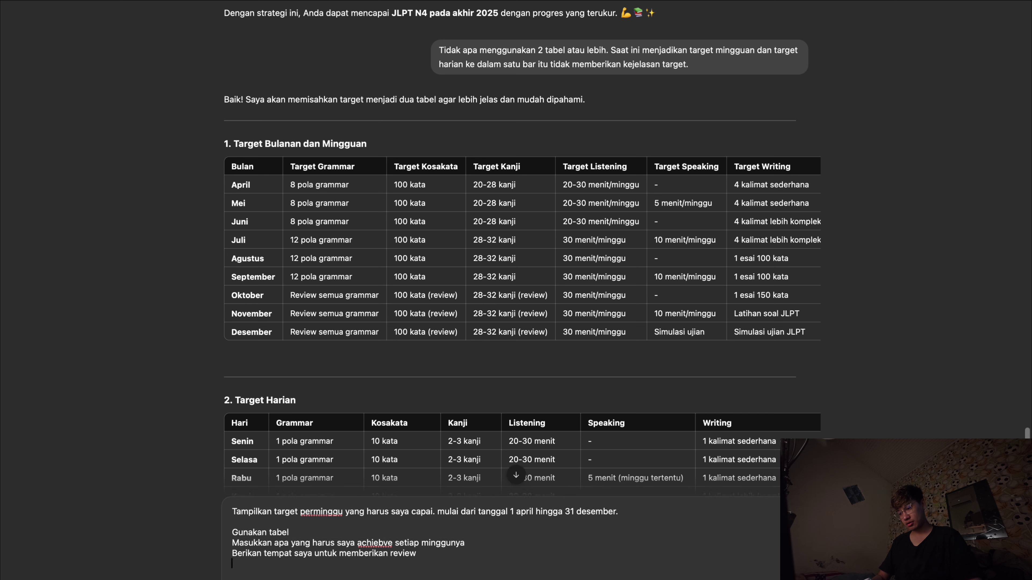
text(Berikan saya tempat )
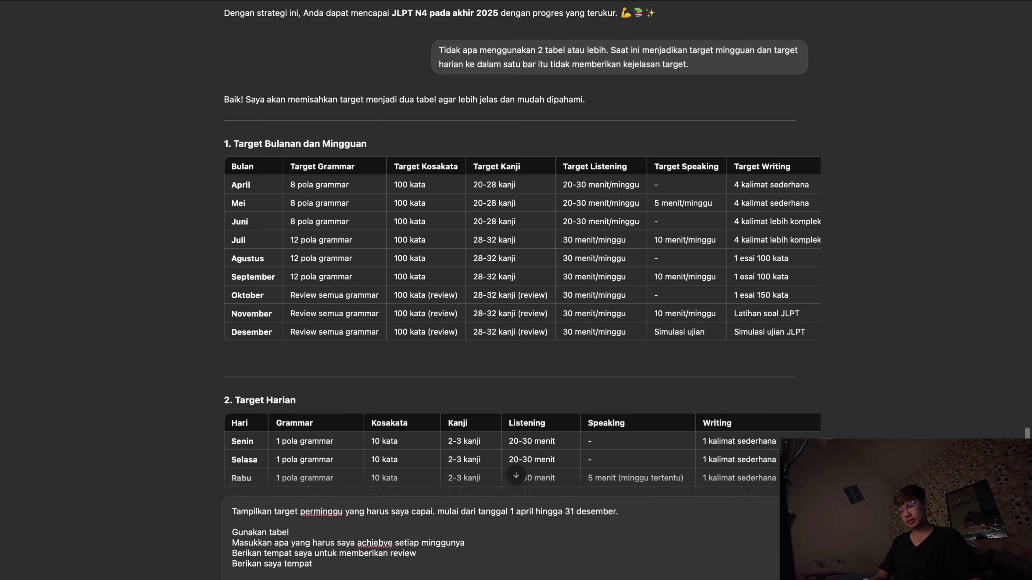
text(untuk )
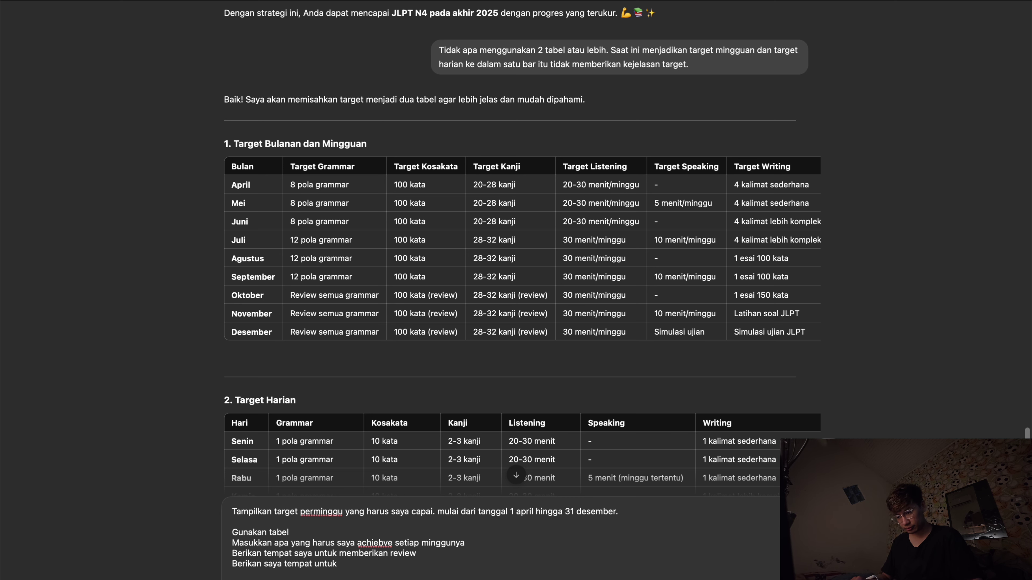
text(mengukur progr)
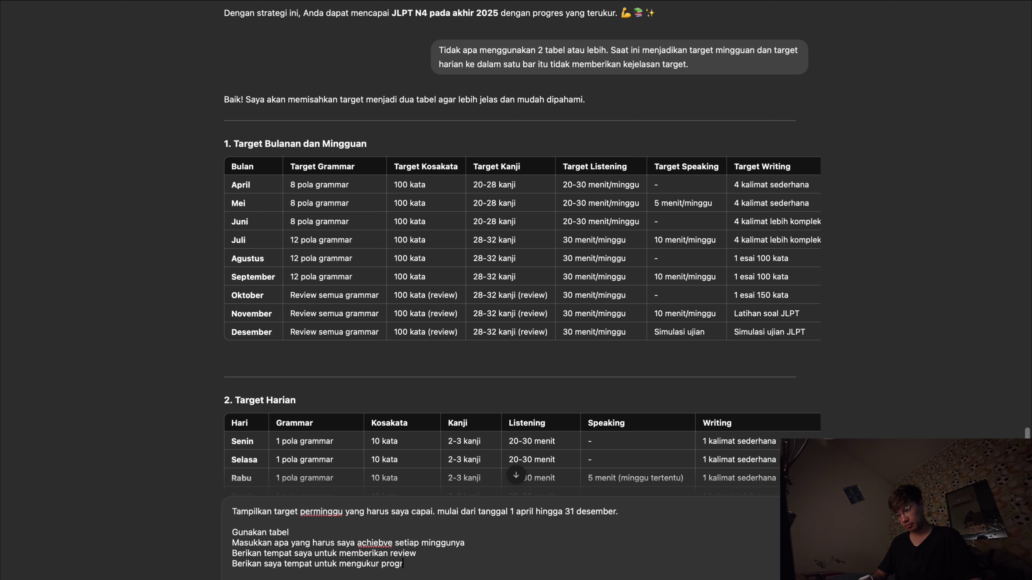
text(essnya)
key(shift+Return)
key(shift+Return)
Finish the prompt with "Kemudian tambahkan colom yang menurut kamu penting." in a separate paragraph and send it
text(Kemudian tambahkan)
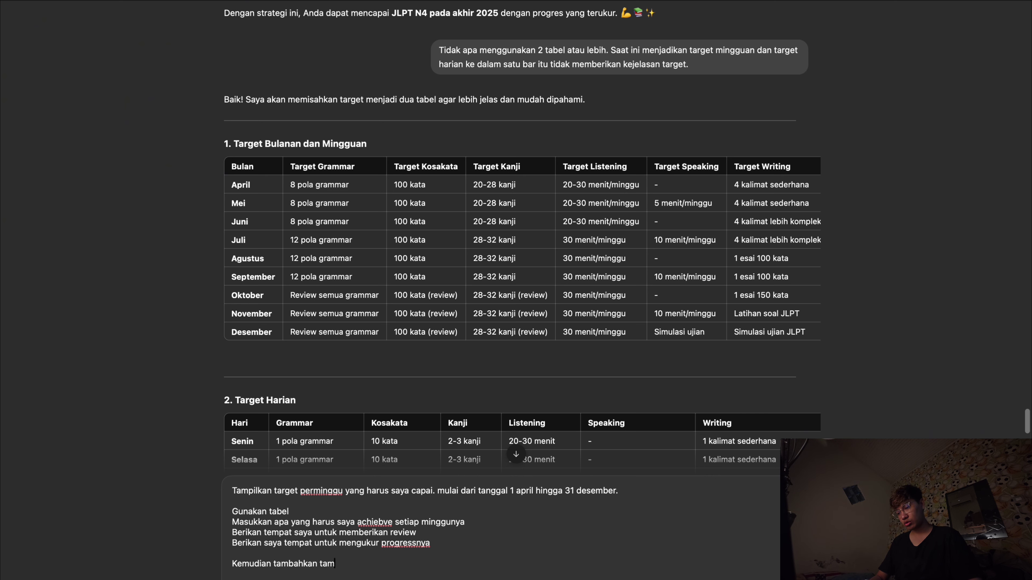
text( ta)
key(BackSpace)
key(BackSpace)
text(co)
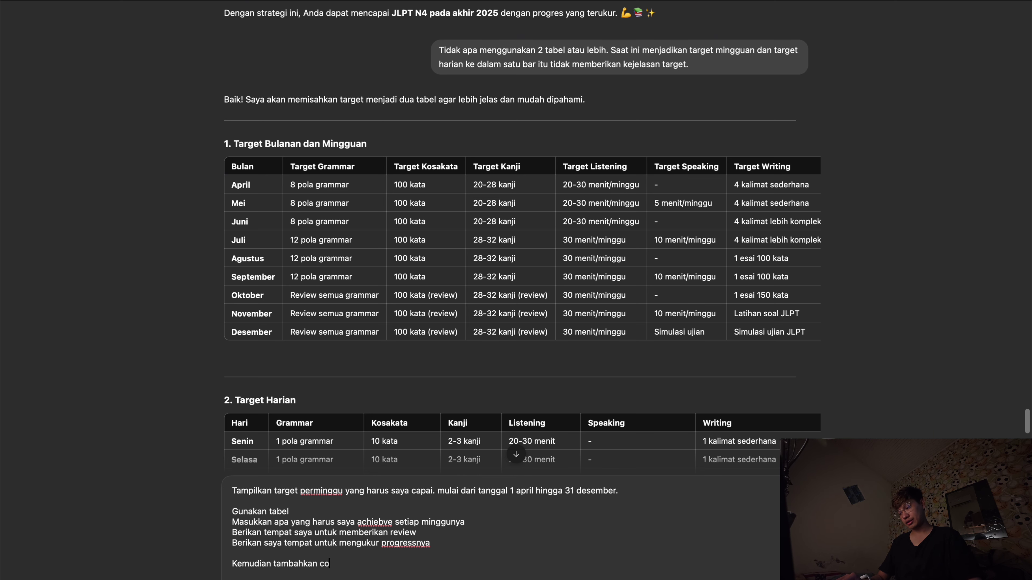
text(lom yang menurut )
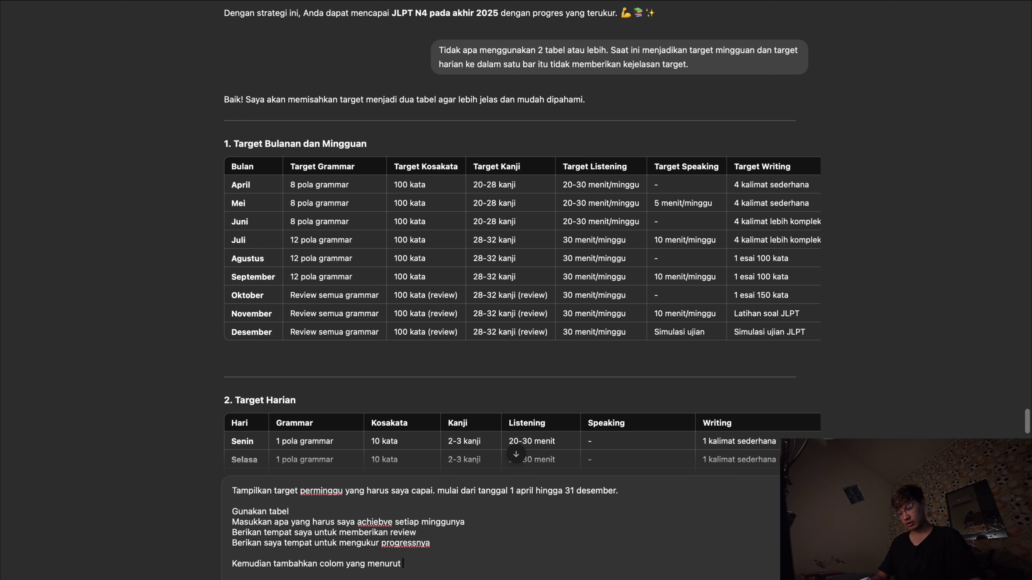
text(kamu penting.)
key(Return)
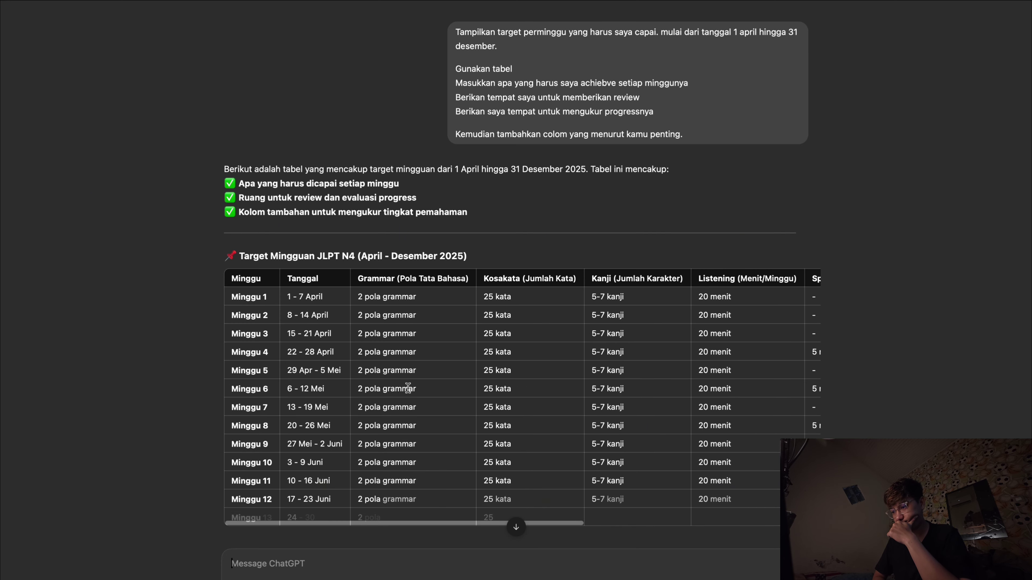
Review the weekly target table and begin a follow-up message: "Bisakah kamu memberikan informasi yang lebih spesifik, pada grammar, kosakata, kanji, listening"
scroll(408, 388, right, 10)
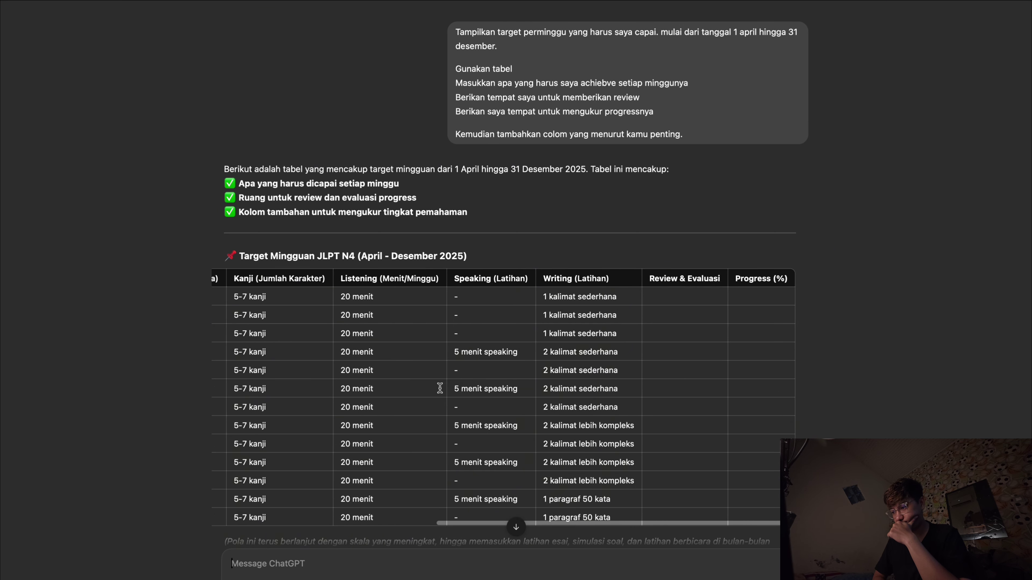
scroll(439, 388, left, 10)
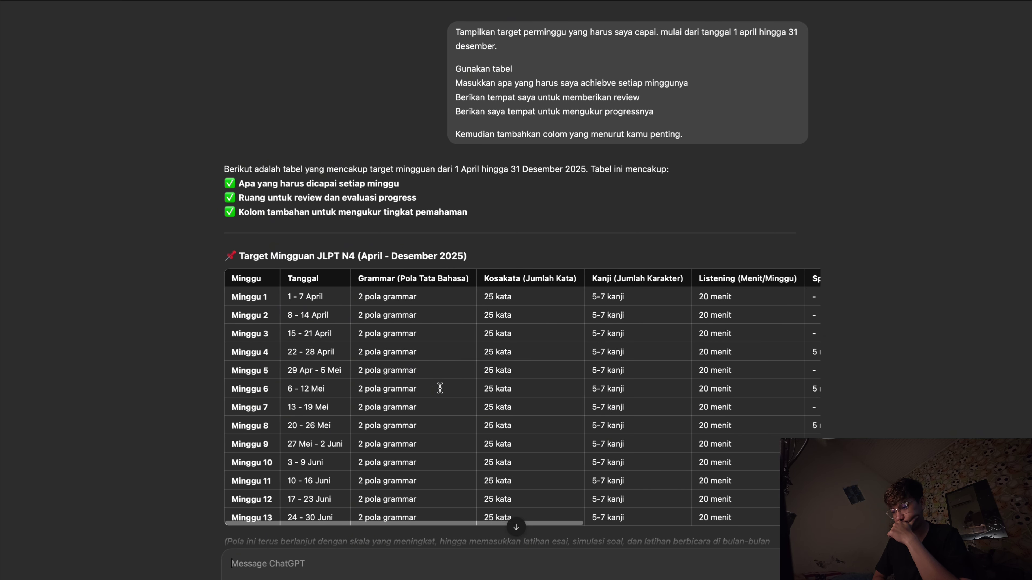
scroll(440, 388, down, 5)
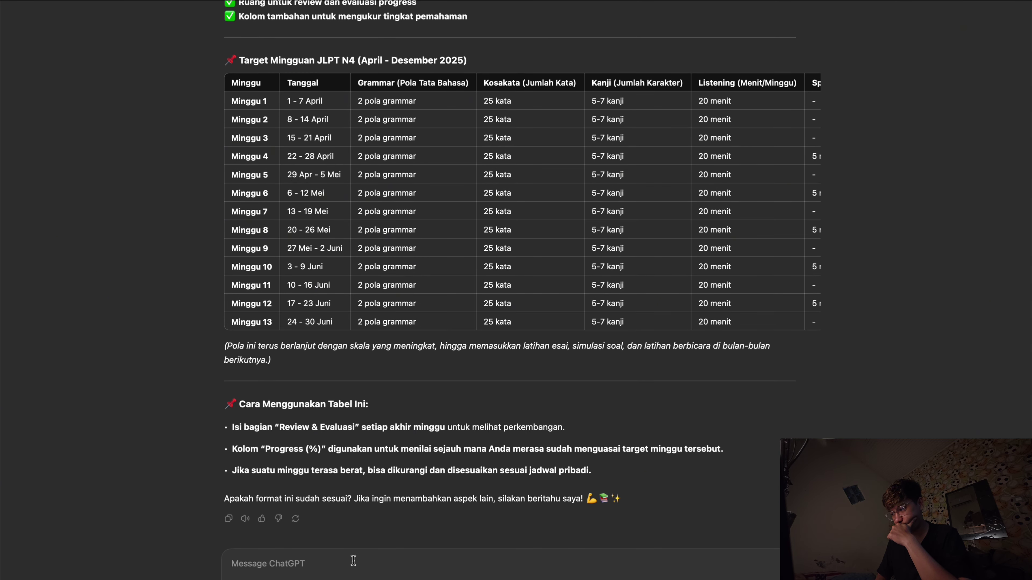
text(Bisakah kamu memberikan informasi yang lebih spe)
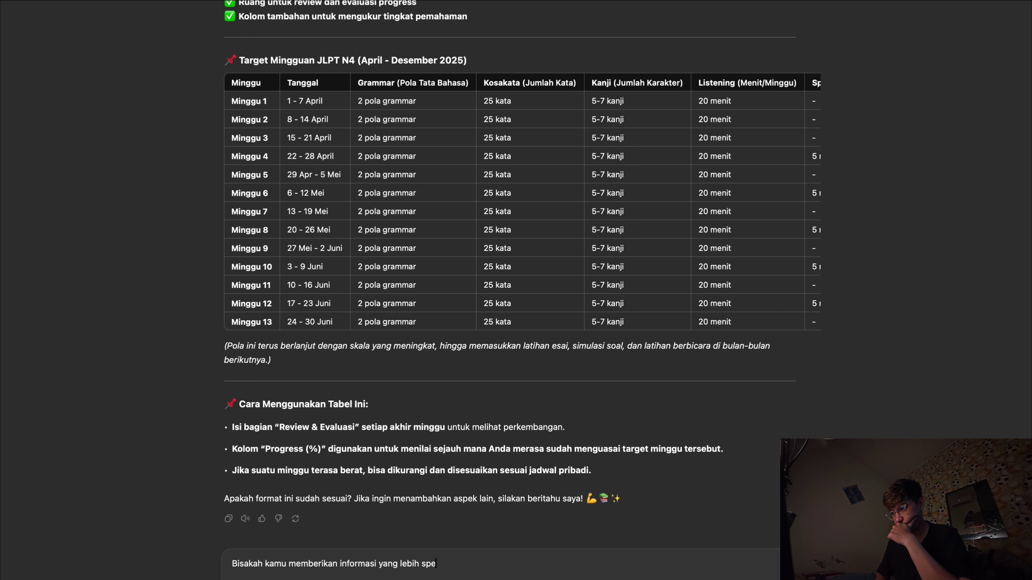
text(sifik, pada g)
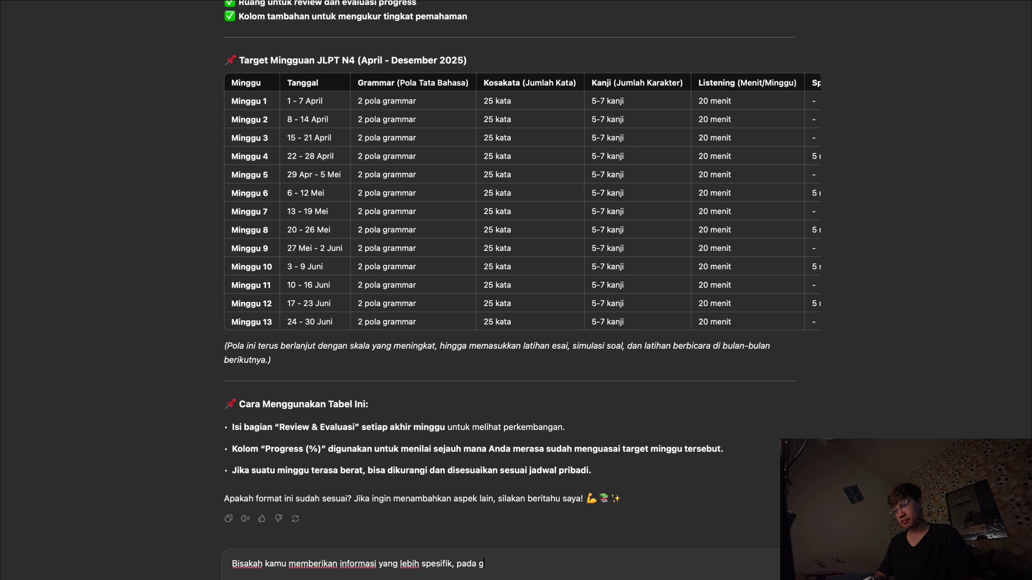
text(rammar, kosakata,)
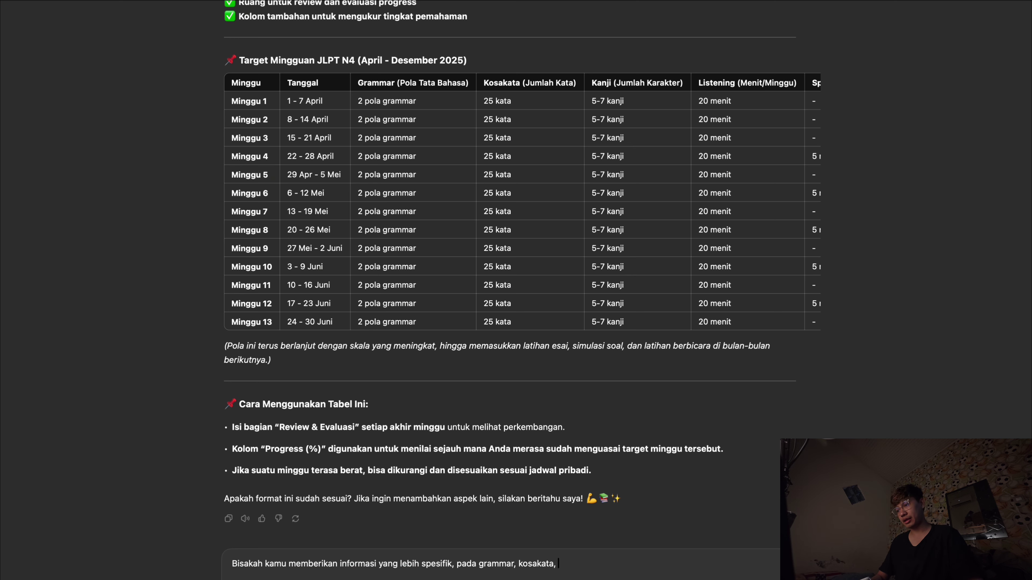
text( kanji, listen)
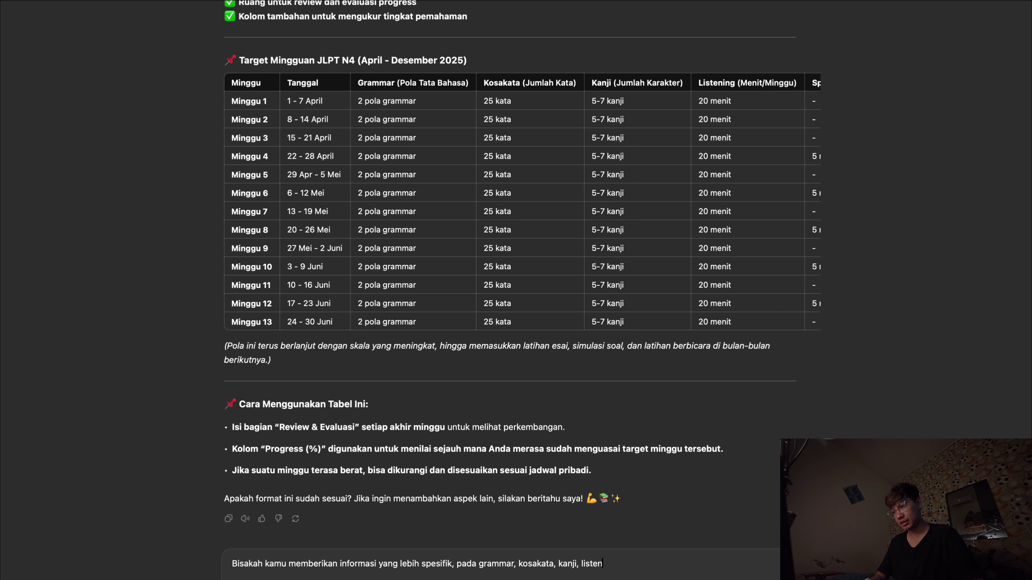
text(ing)
Continue the follow-up message after "listening" with "dan speaking jenis apa yang harus saya lakukan"
scroll(597, 298, right, 5)
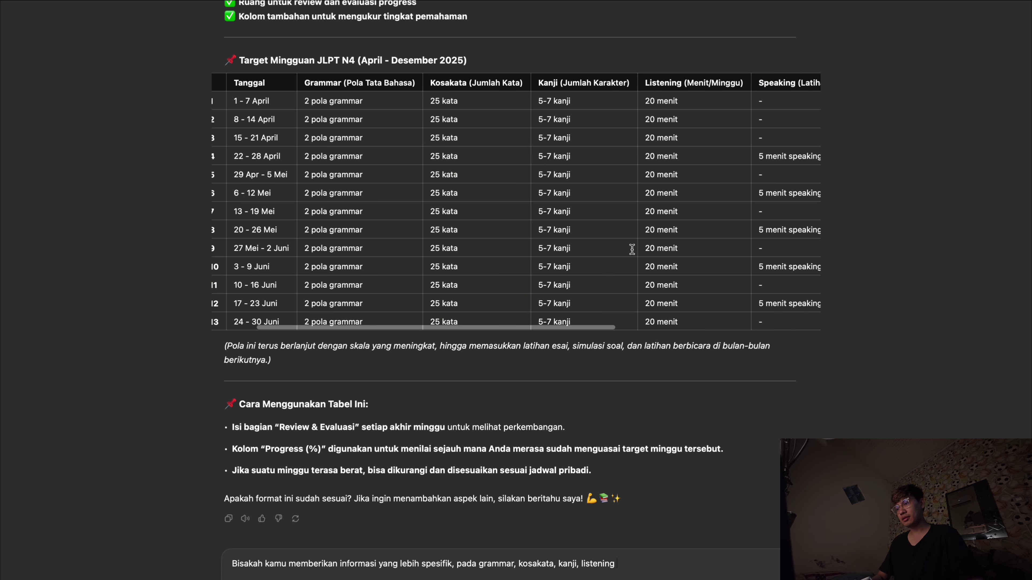
text(dan speakin)
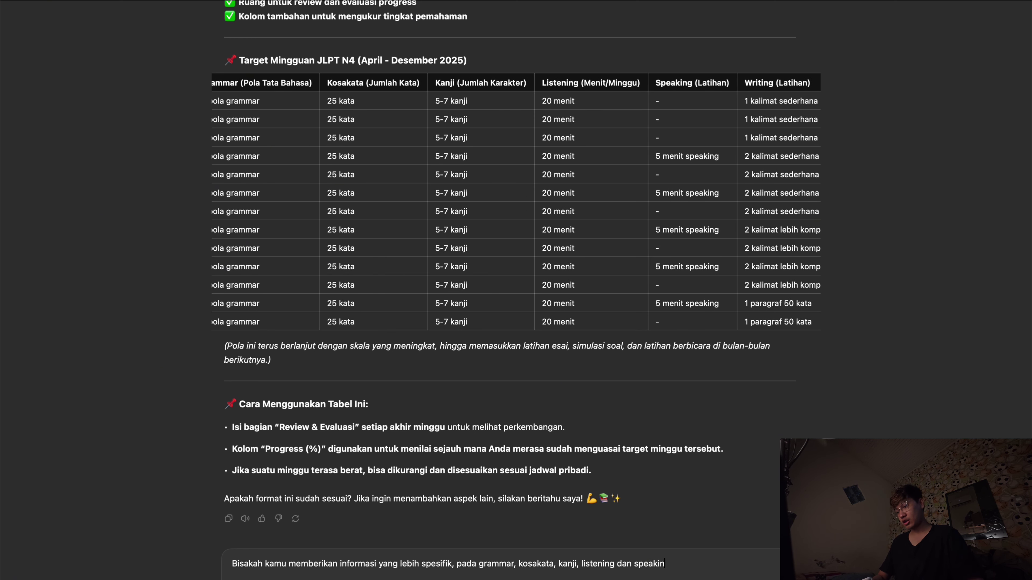
text(g apa jenis apa yan)
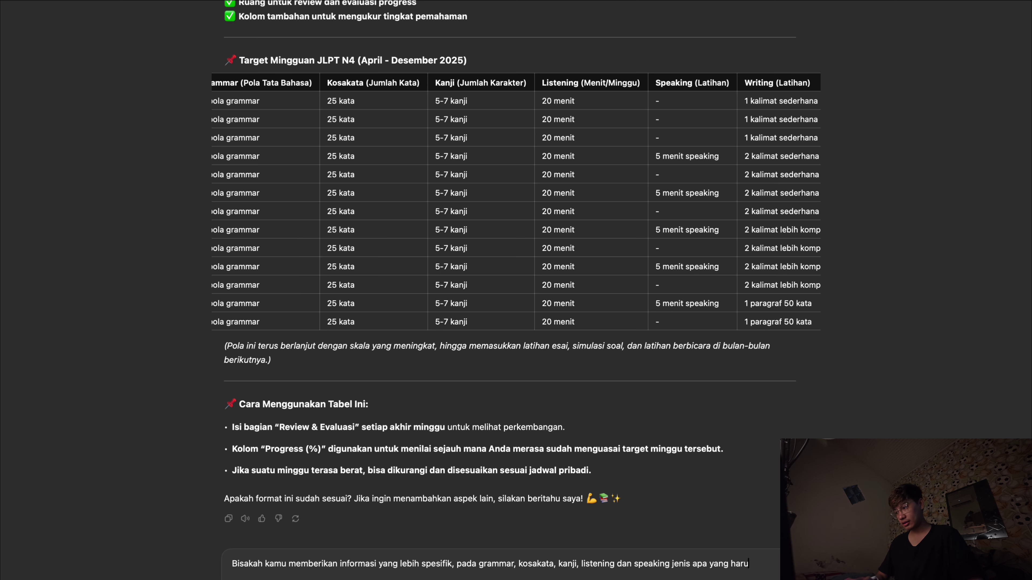
key(BackSpace)
key(BackSpace)
key(BackSpace)
key(BackSpace)
text(saya)
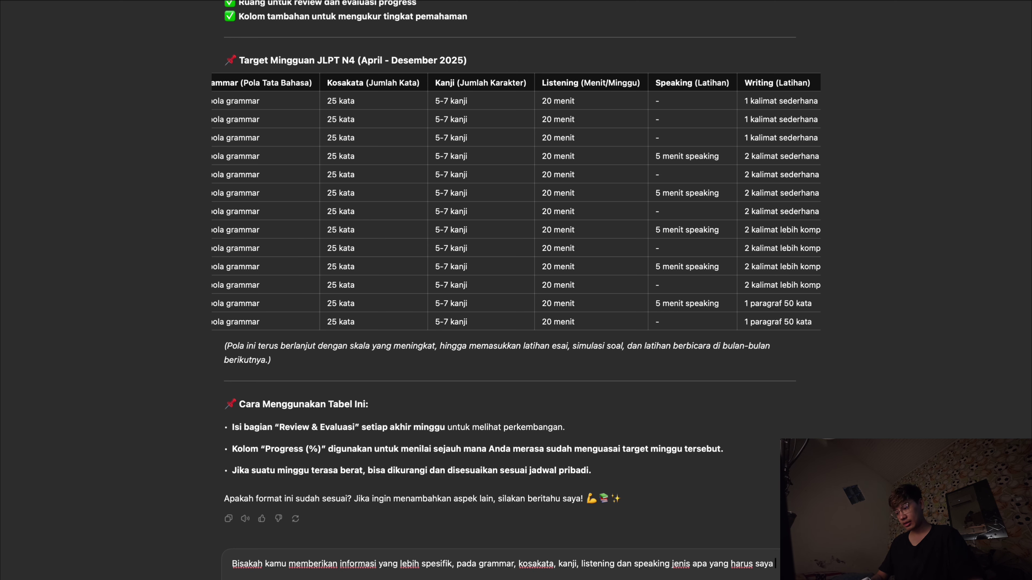
text( lakukan)
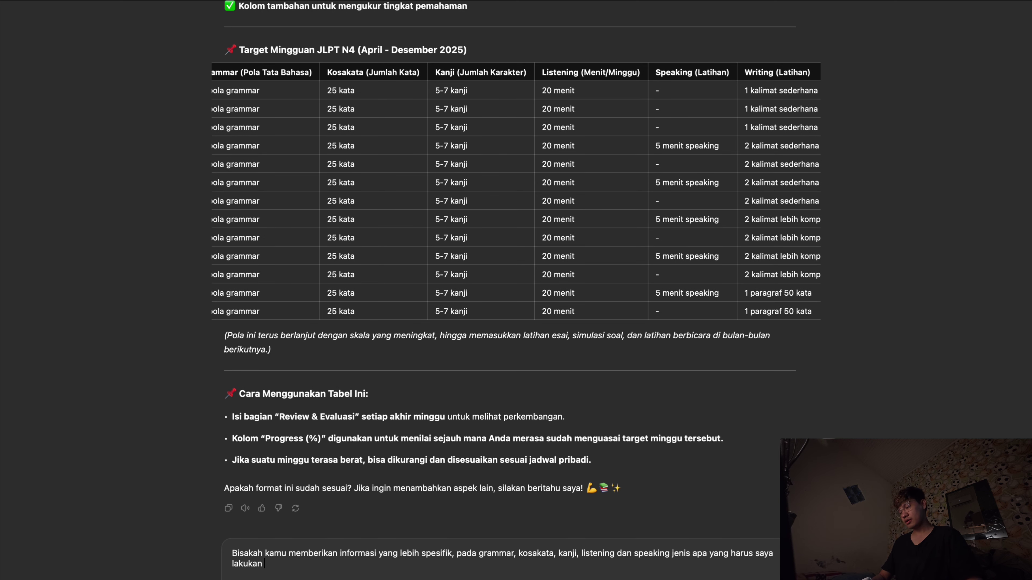
Finish the message with the sentence "Saat ini informasi yang diberikan terlalu general." and send it
text(. Saa)
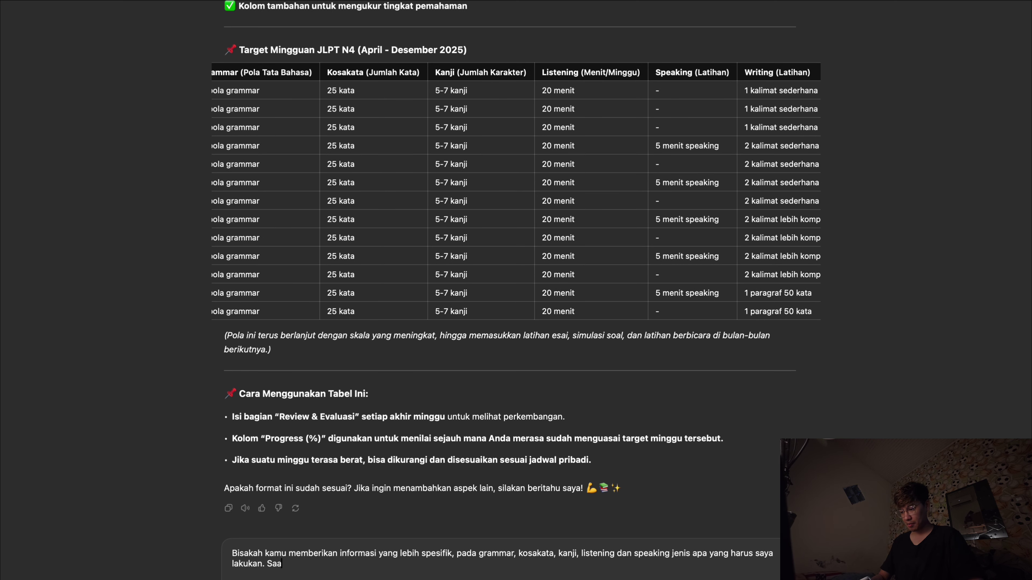
text(t ini )
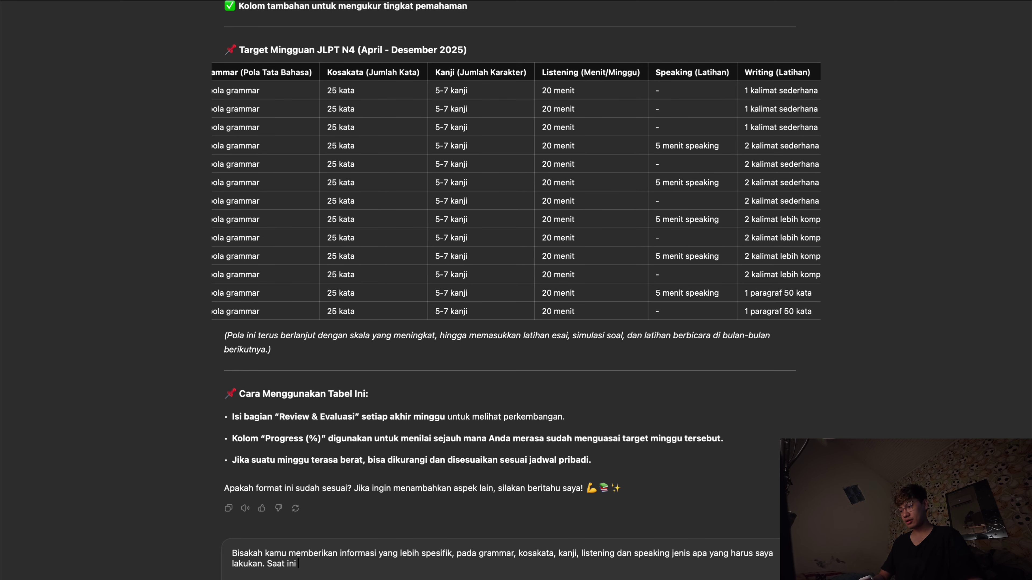
text(informasi yang diberi)
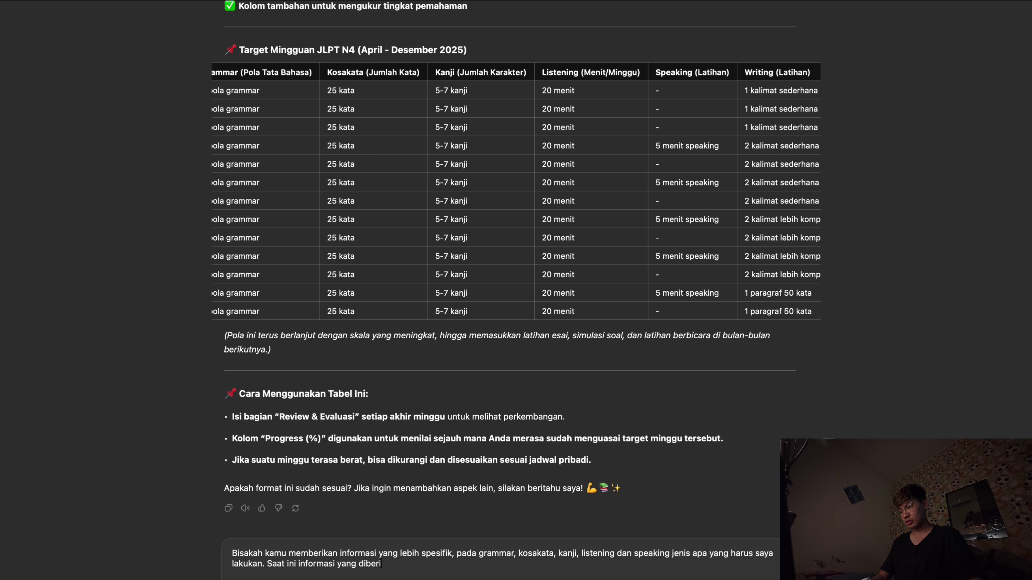
text(kan terlalu general)
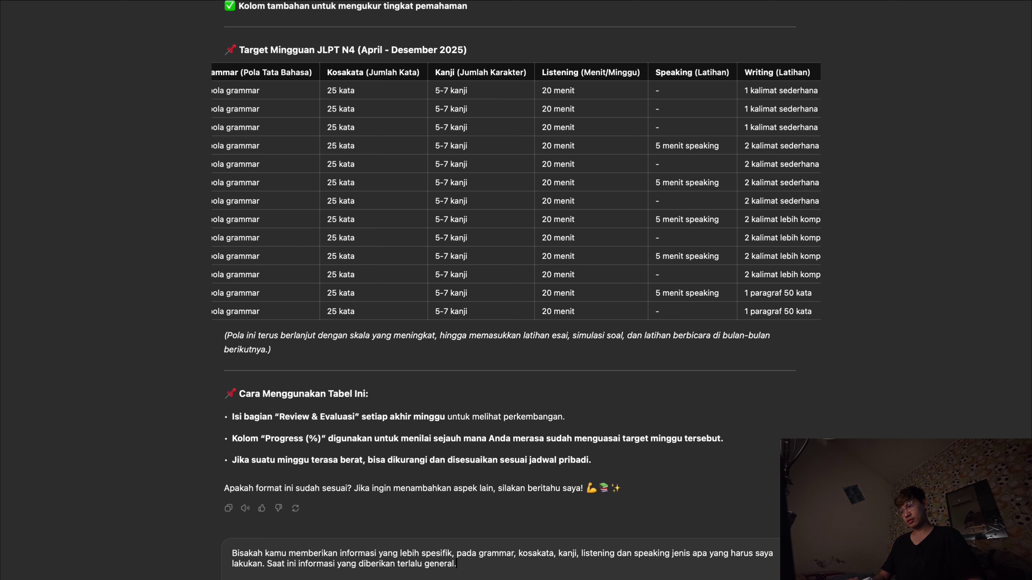
text(.)
key(Return)
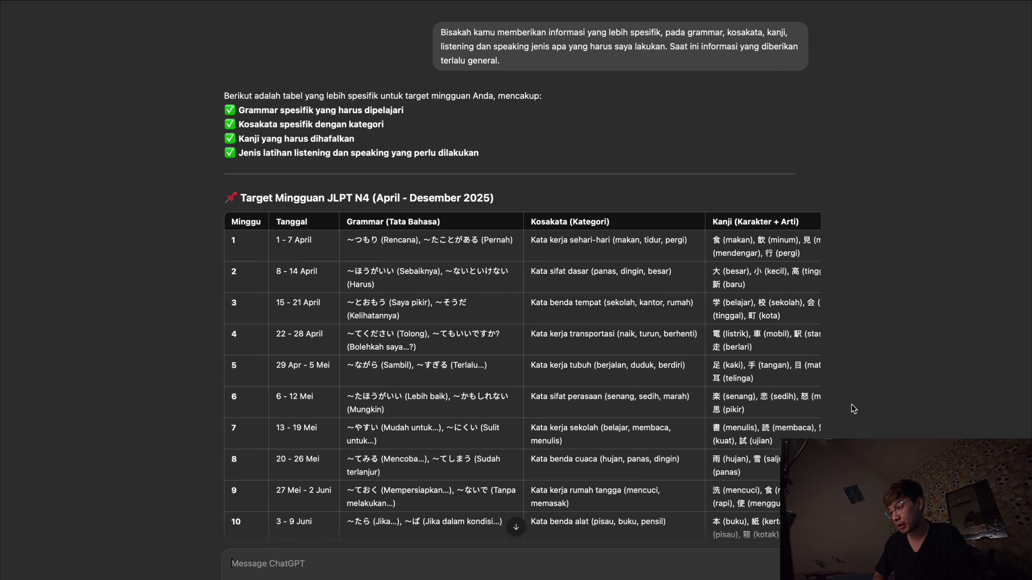
Review the more specific weekly target table across all its columns, along with the notes on how to use it
scroll(663, 377, right, 5)
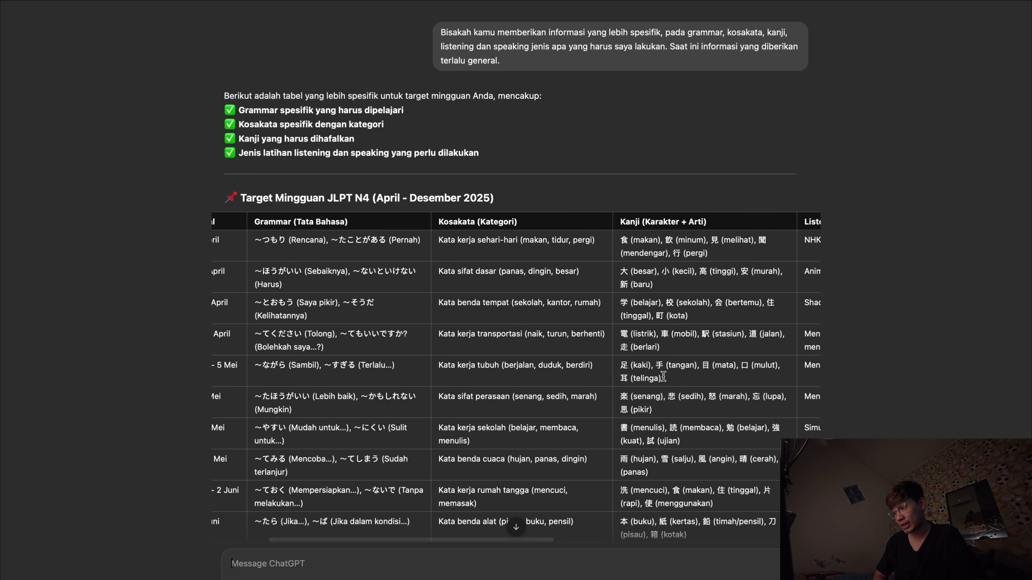
scroll(663, 377, down, 3)
scroll(663, 377, left, 5)
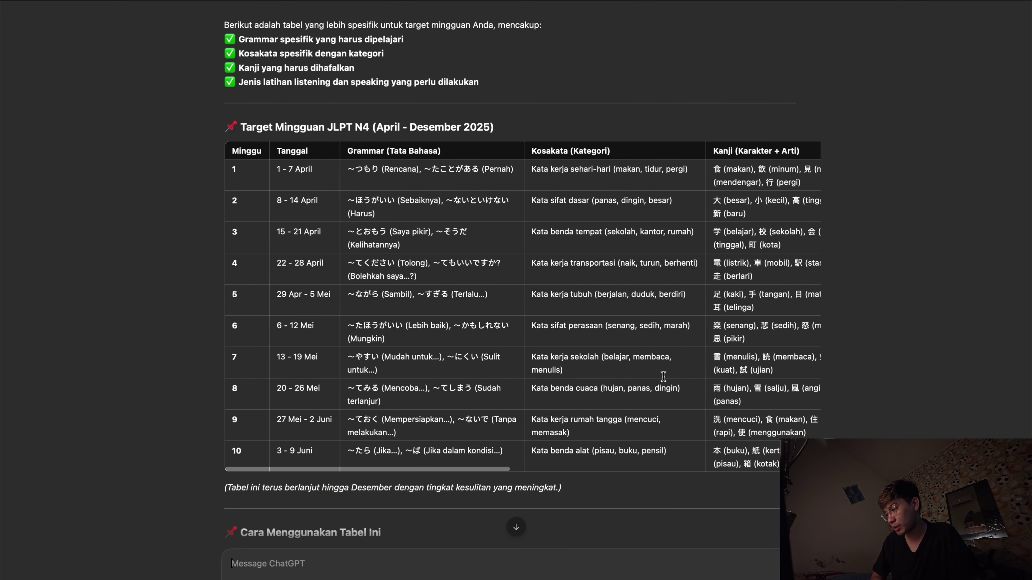
scroll(663, 377, down, 5)
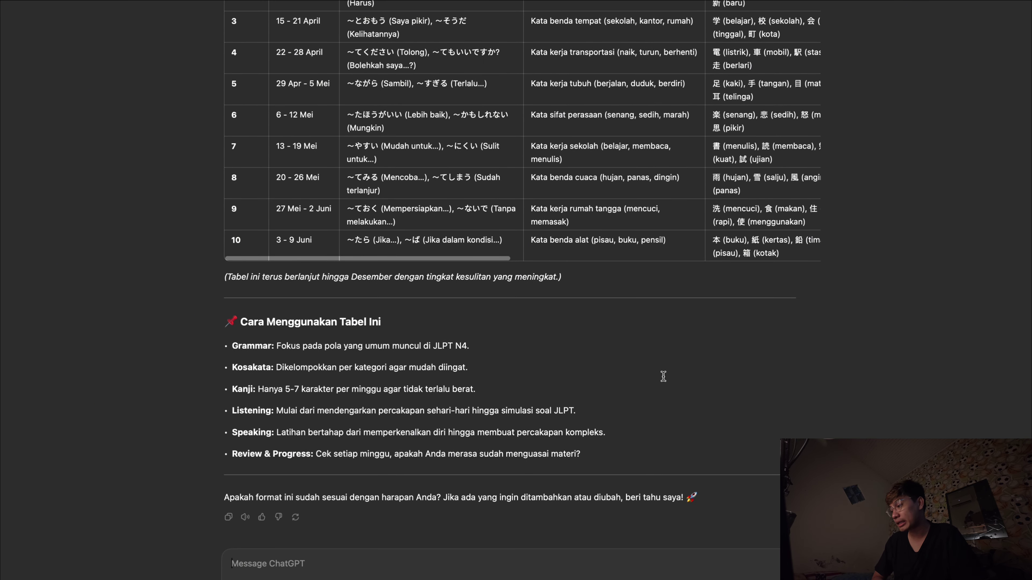
scroll(721, 215, up, 4)
scroll(722, 215, right, 10)
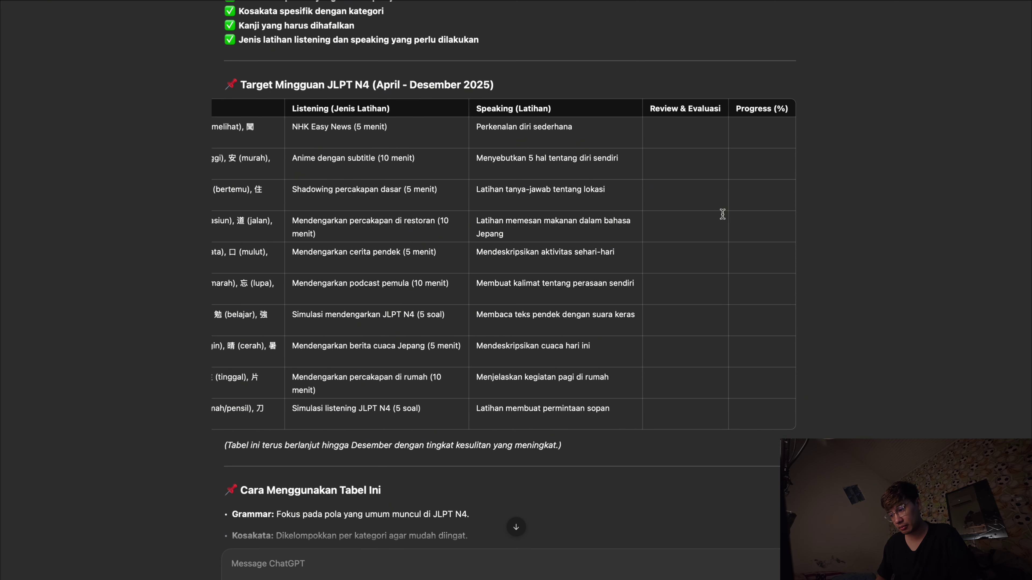
scroll(722, 214, left, 2)
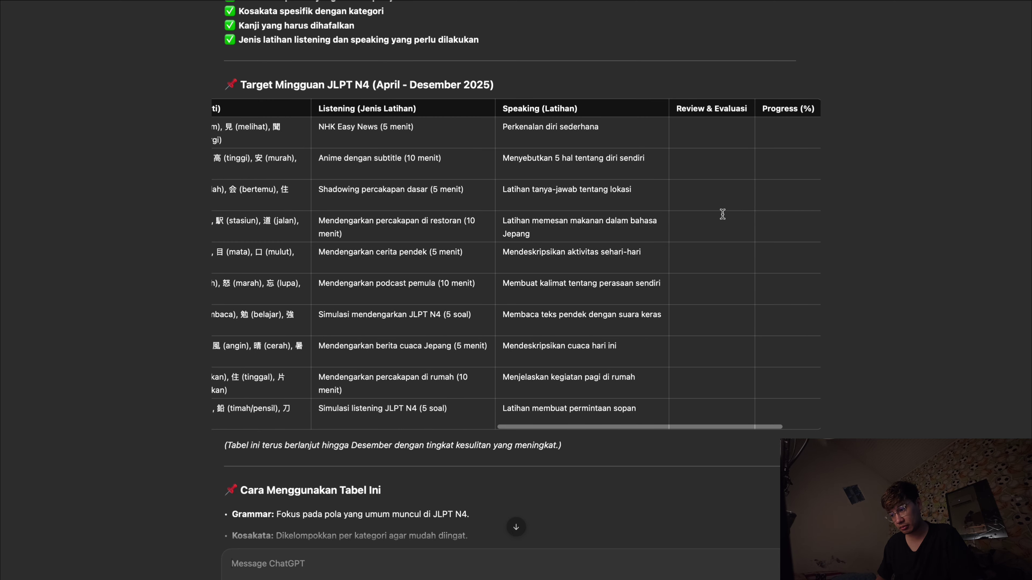
scroll(722, 214, left, 1)
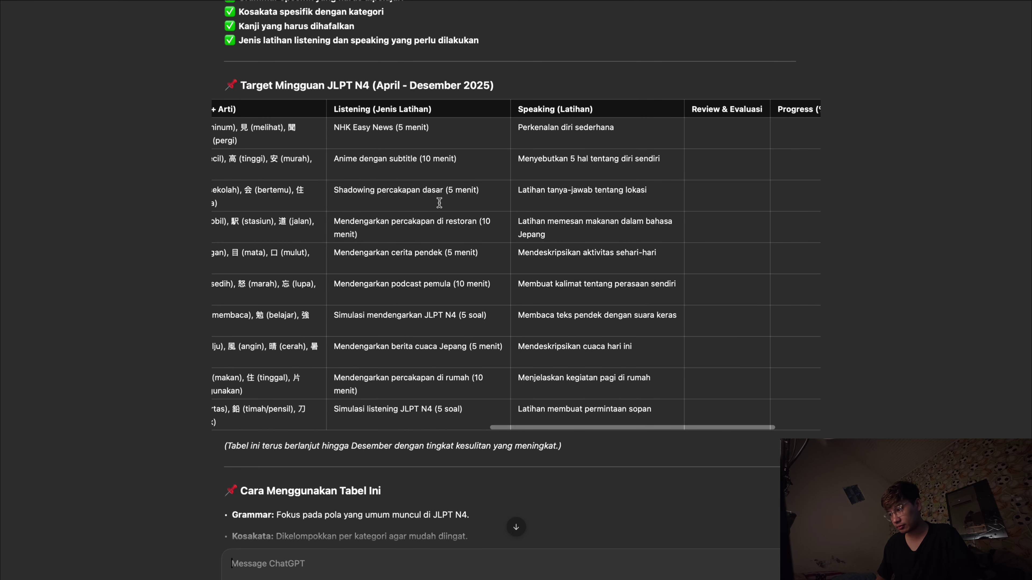
scroll(439, 202, left, 10)
scroll(439, 202, down, 1)
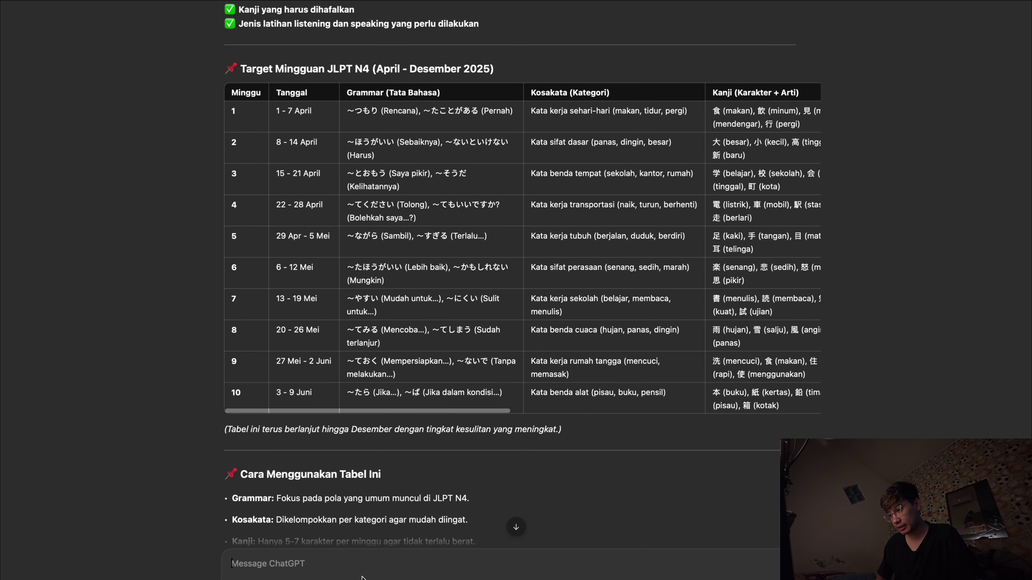
scroll(376, 508, down, 5)
scroll(365, 538, up, 6)
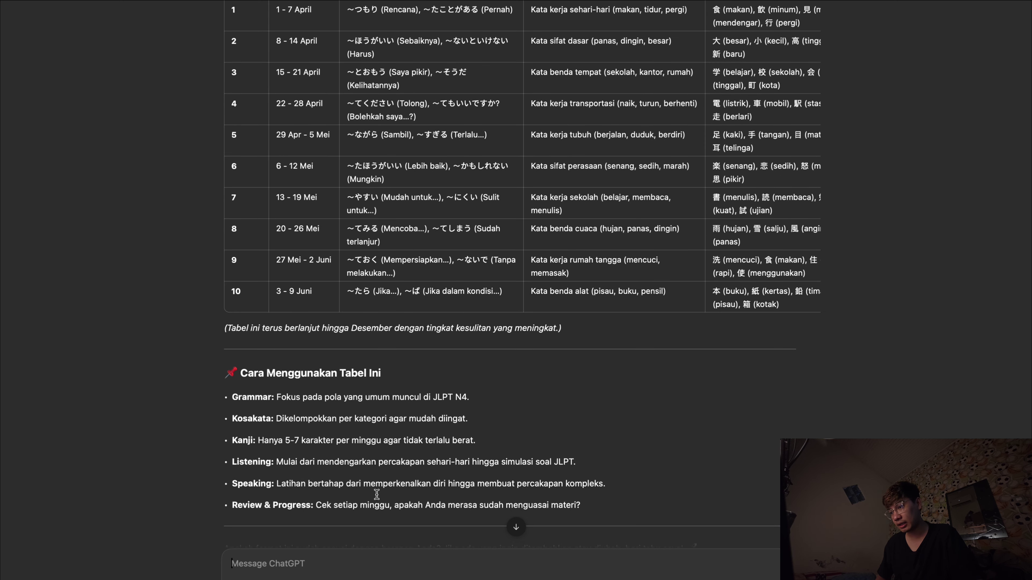
Ask "Apakah kanji yang tertulis sudah sesuai untuk mencapai JLPT N4?" and send the question
click(349, 563)
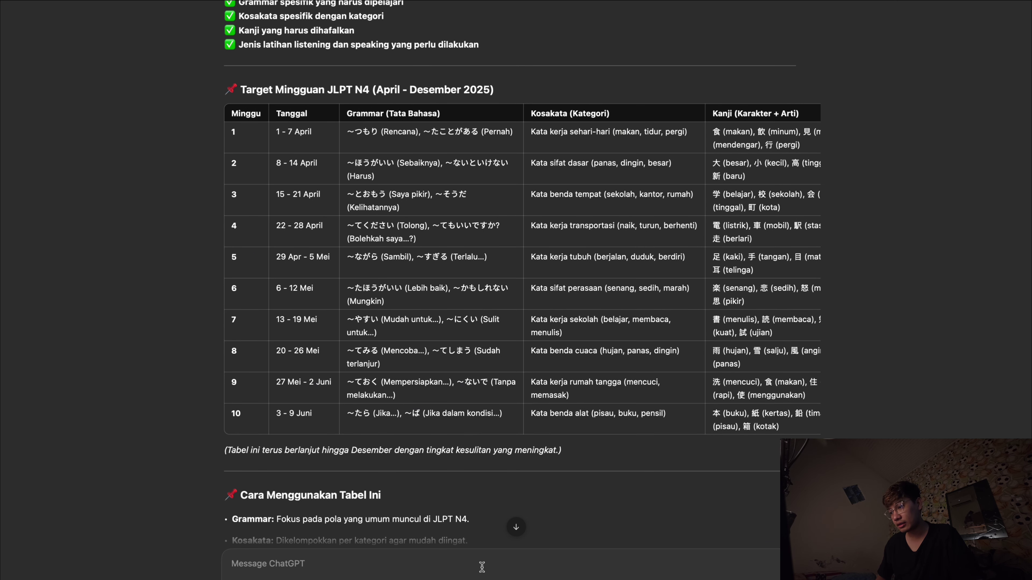
text(Apakah)
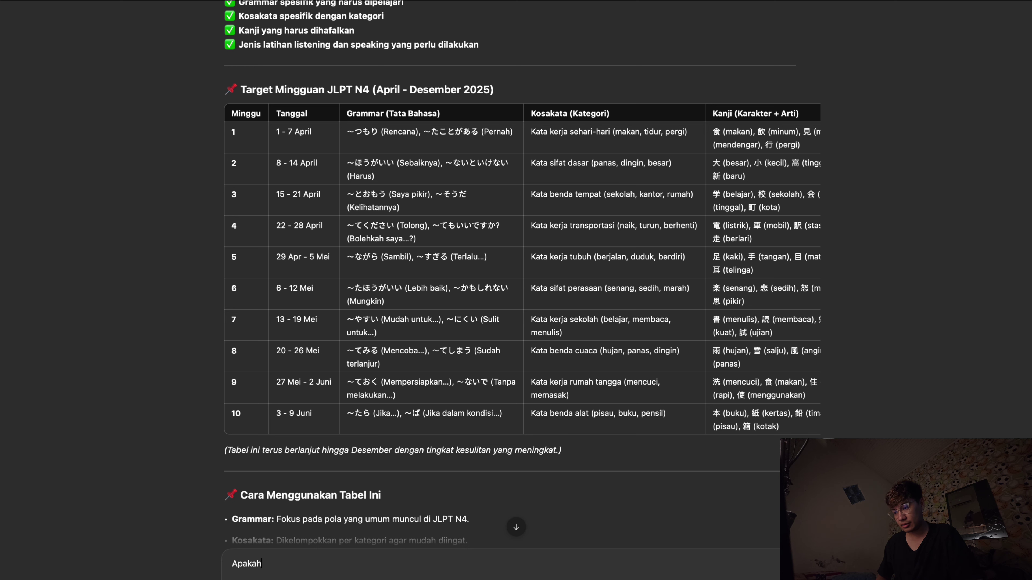
text( kanji yang tertu)
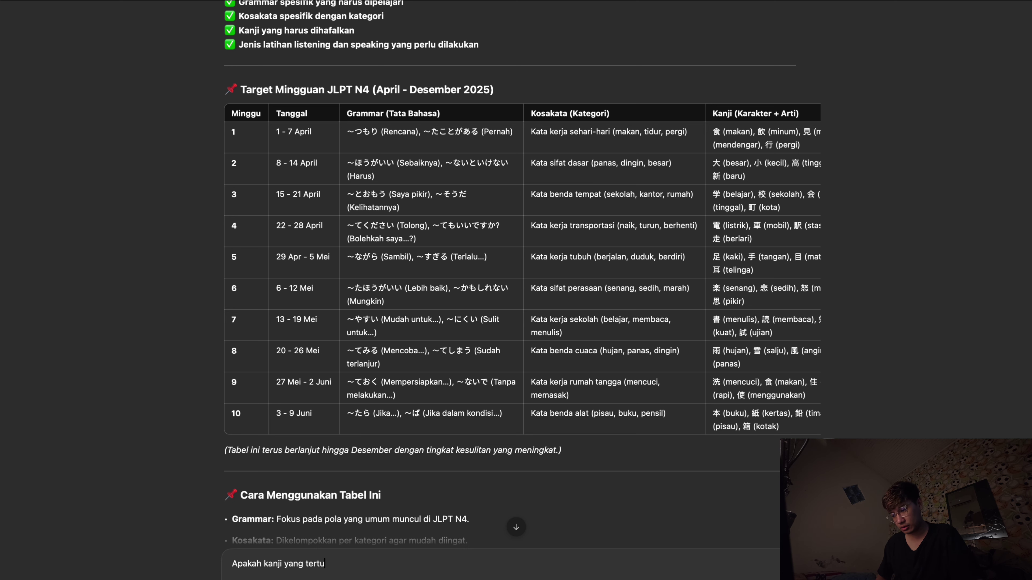
text(lis sudah sesuai untuk mencapai )
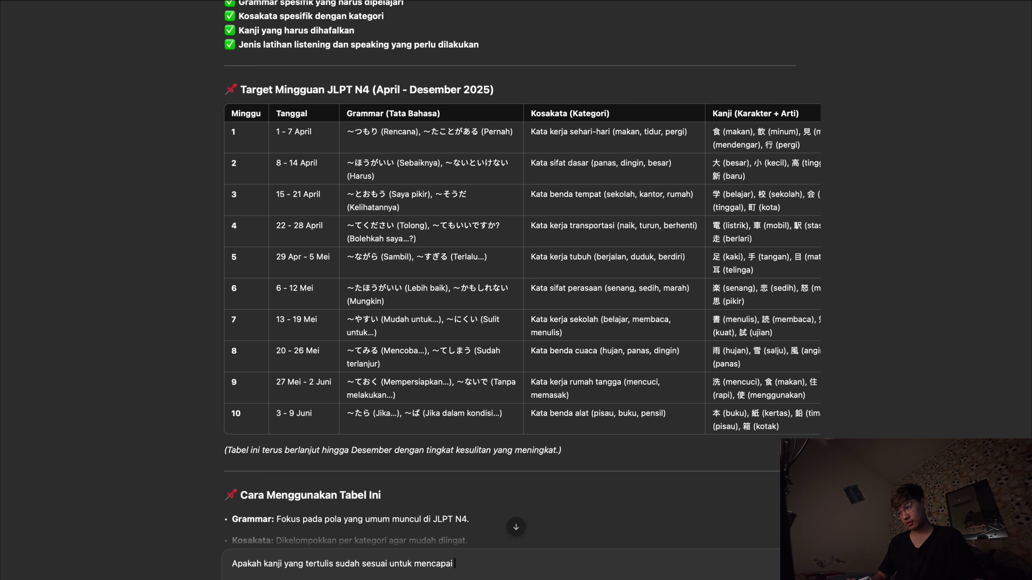
text(JLPT N5)
text(?)
key(Return)
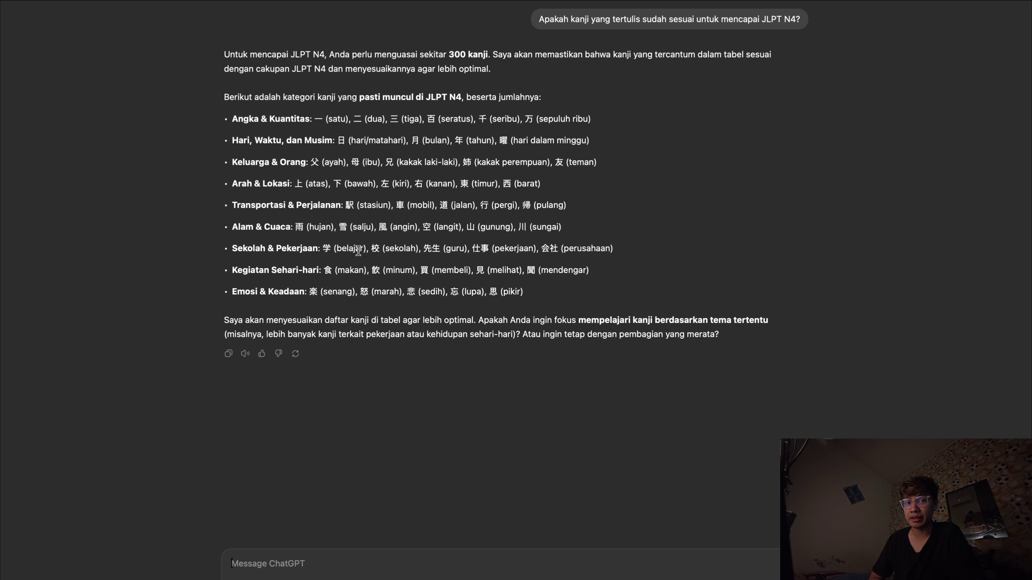
Check the kanji answer against the earlier table and write "Ok baik terima kasih, di tabel sebelumnya Anda sudah menuliskan 10 minggu pertama," as the reply's opening
scroll(358, 250, up, 2)
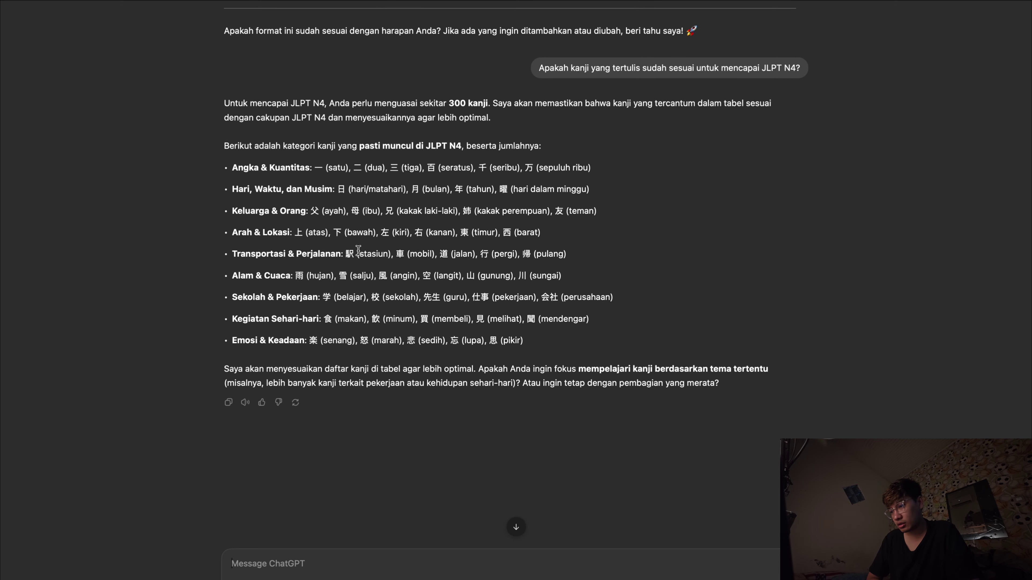
scroll(358, 250, up, 10)
scroll(358, 250, down, 1)
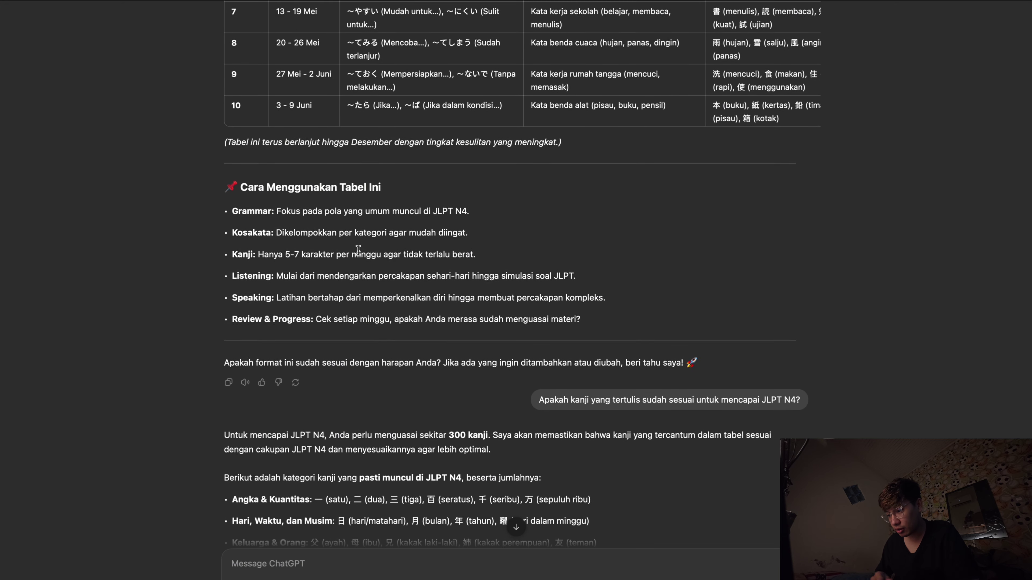
text(Ok baik te)
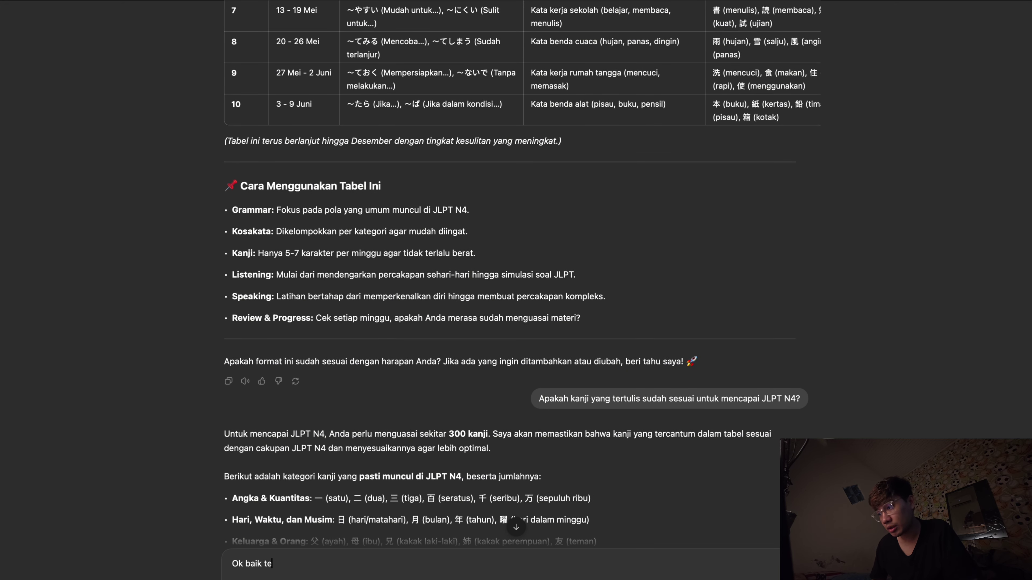
text(rima kasih, d)
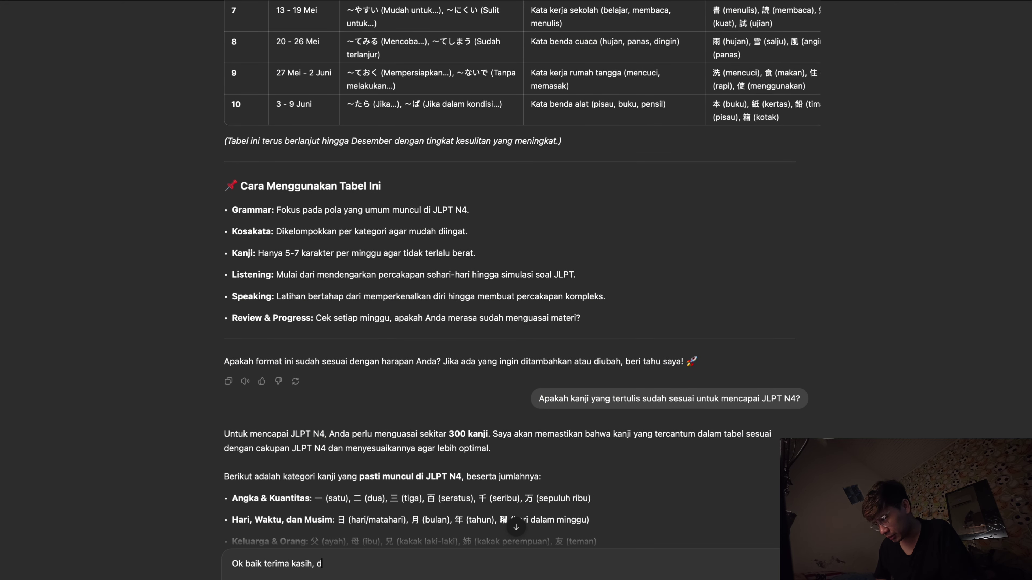
text(i tabel sebelumnya Anda )
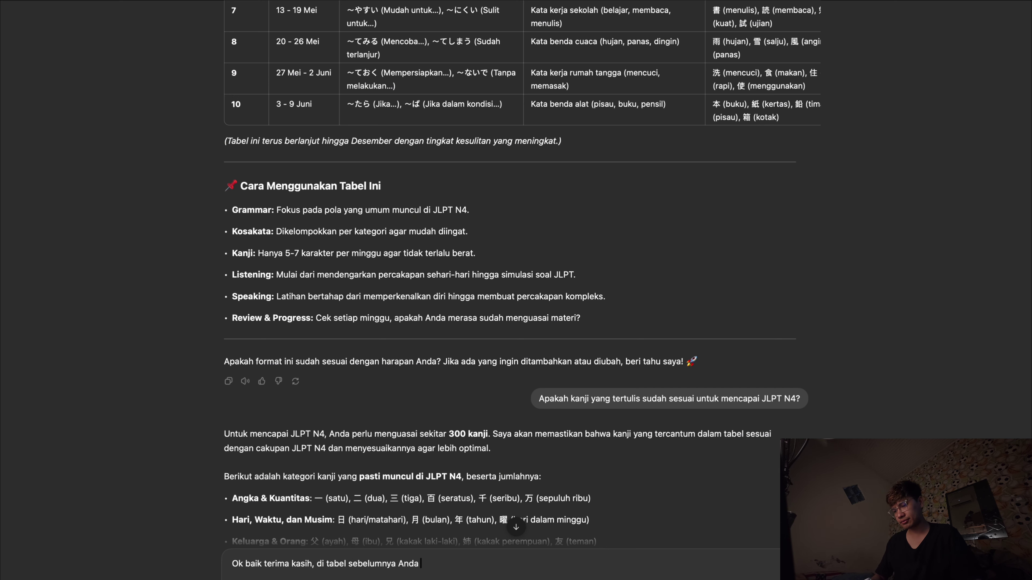
text(sudah menuliskan 10 minggu pertama,)
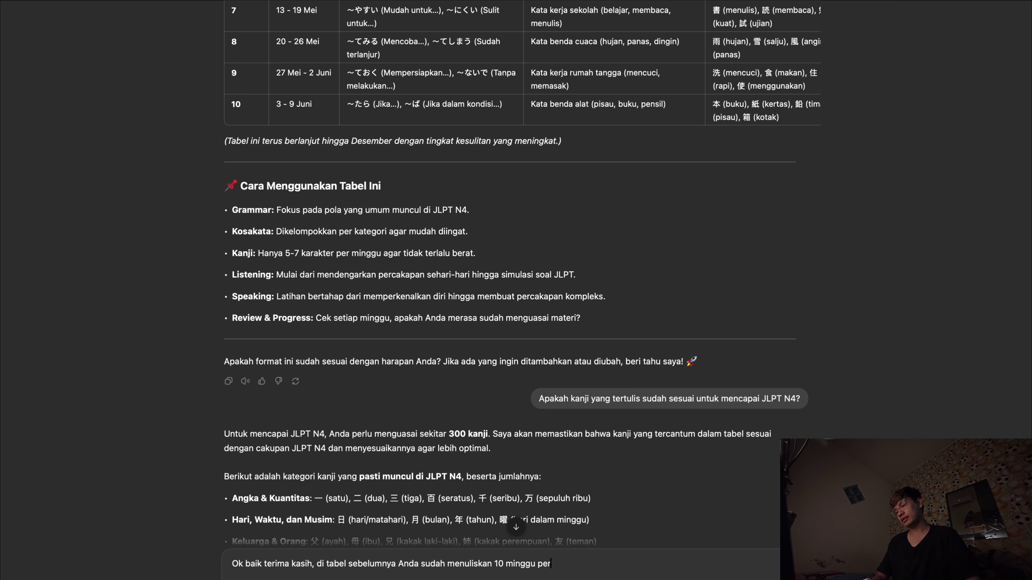
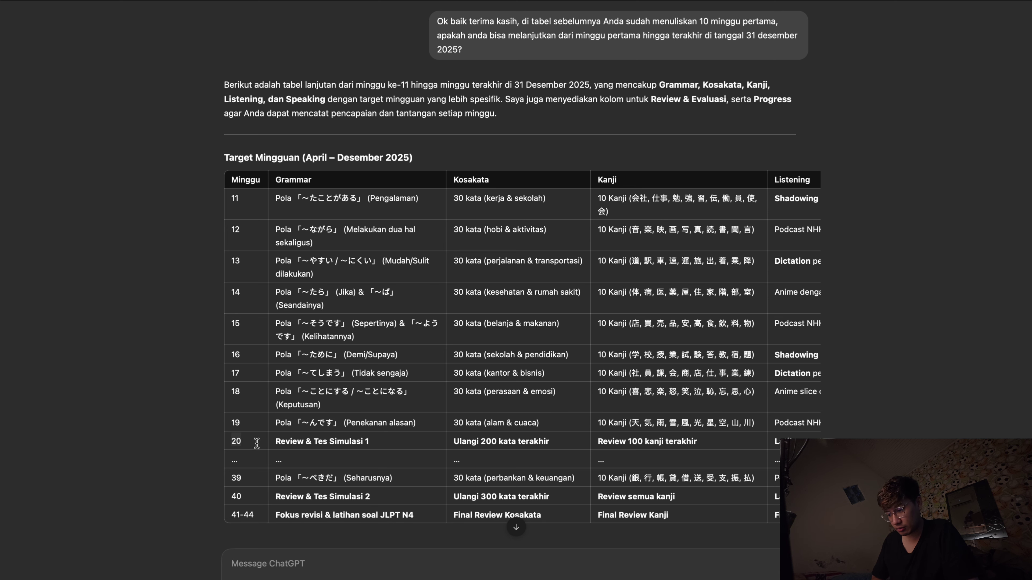
Examine the rows between weeks 20 and 39 and write the message "kenapa minggu 20-39 kosong? tolong buatkan juga"
drag(257, 443, 245, 472)
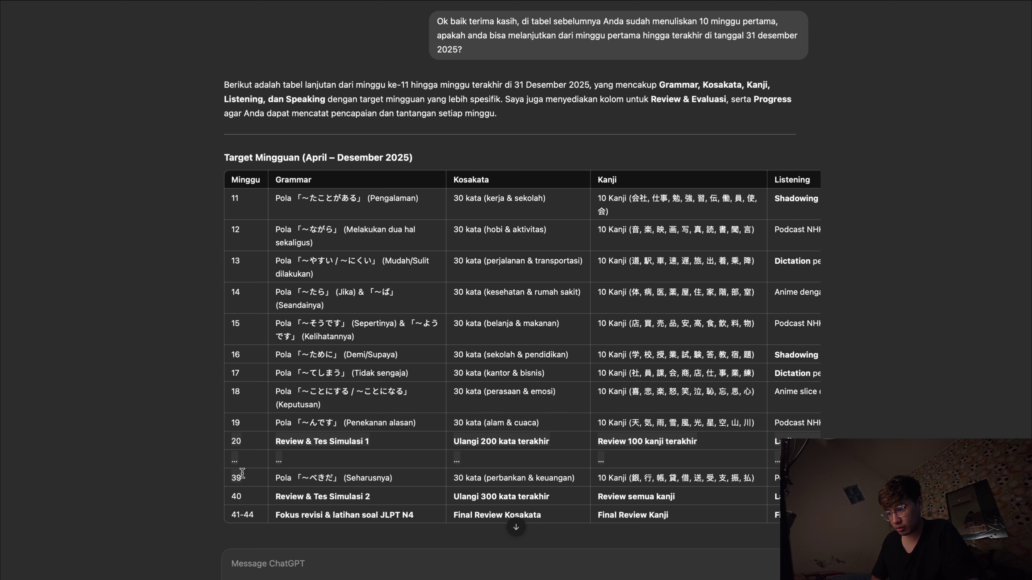
click(244, 474)
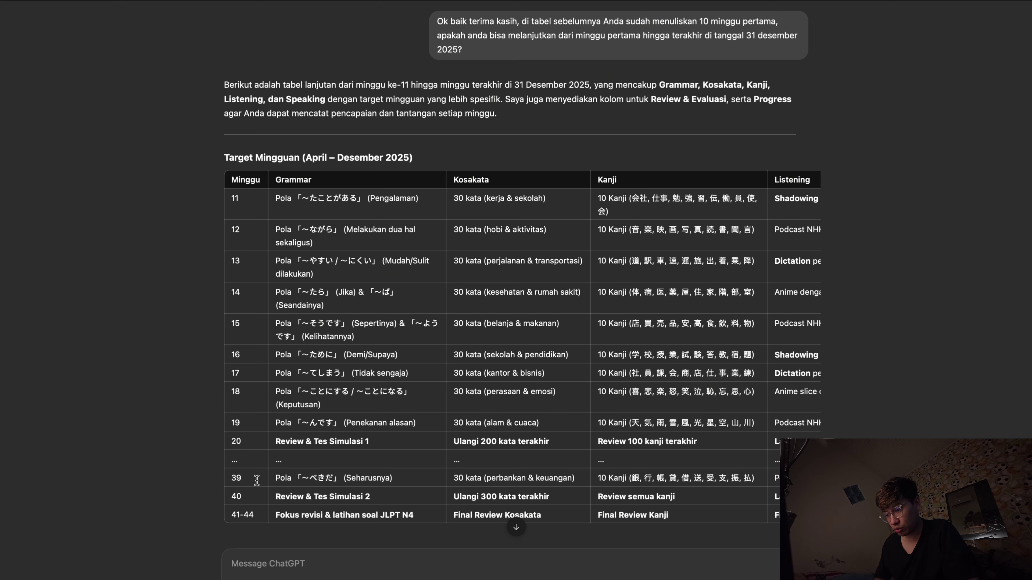
drag(256, 480, 238, 449)
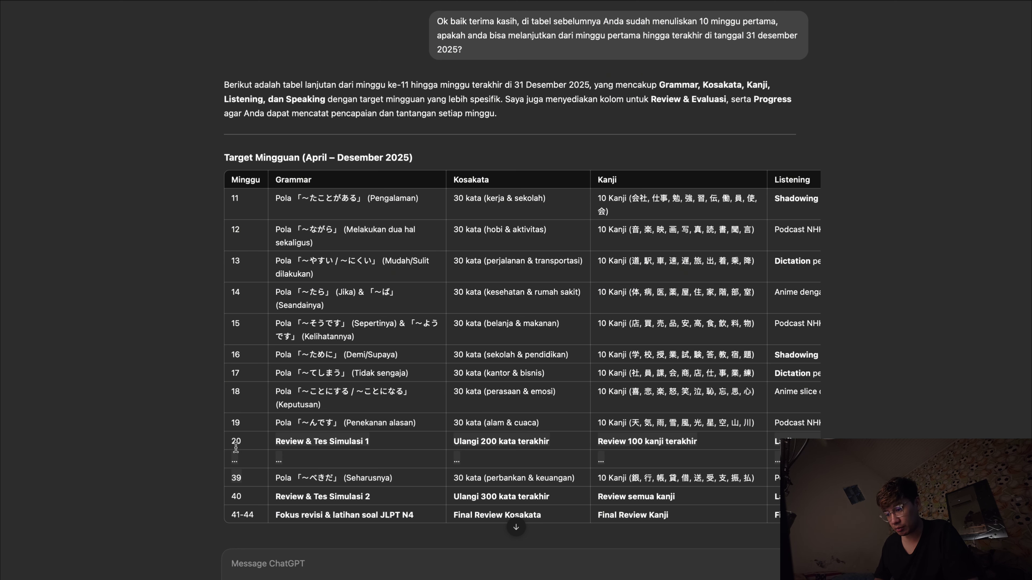
click(341, 468)
scroll(374, 470, down, 2)
scroll(368, 494, down, 5)
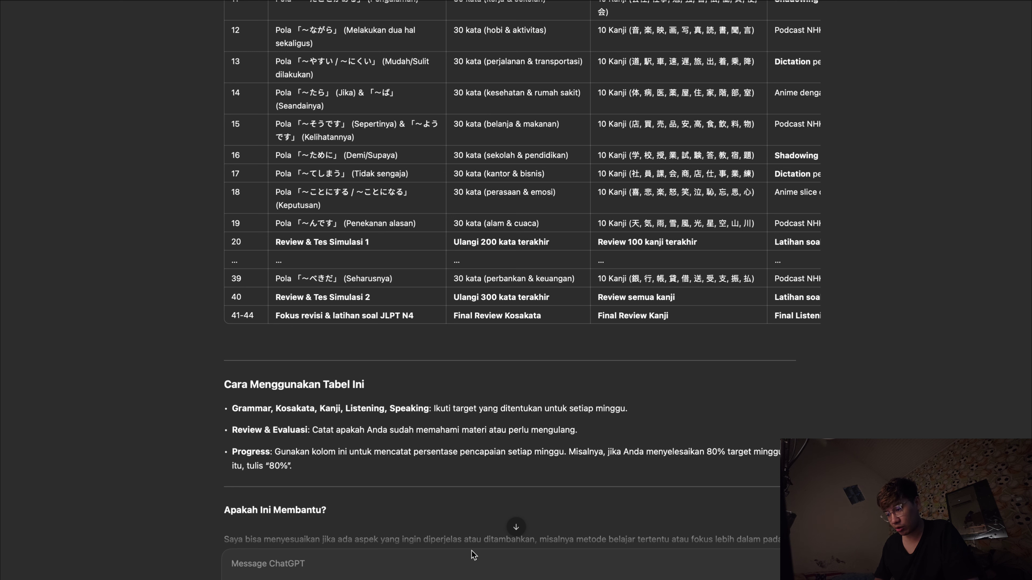
text(kenapa min)
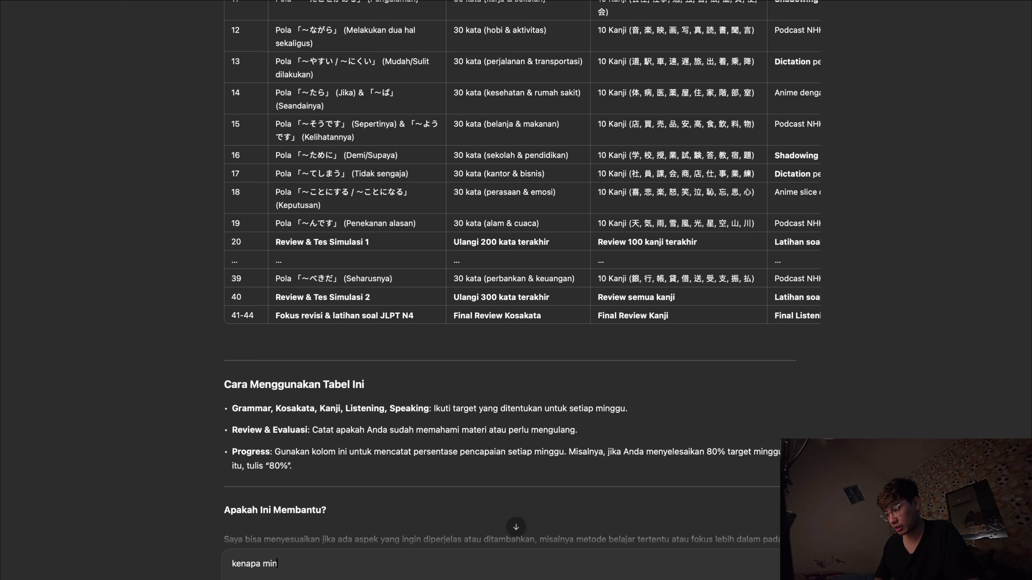
text(ggu 20)
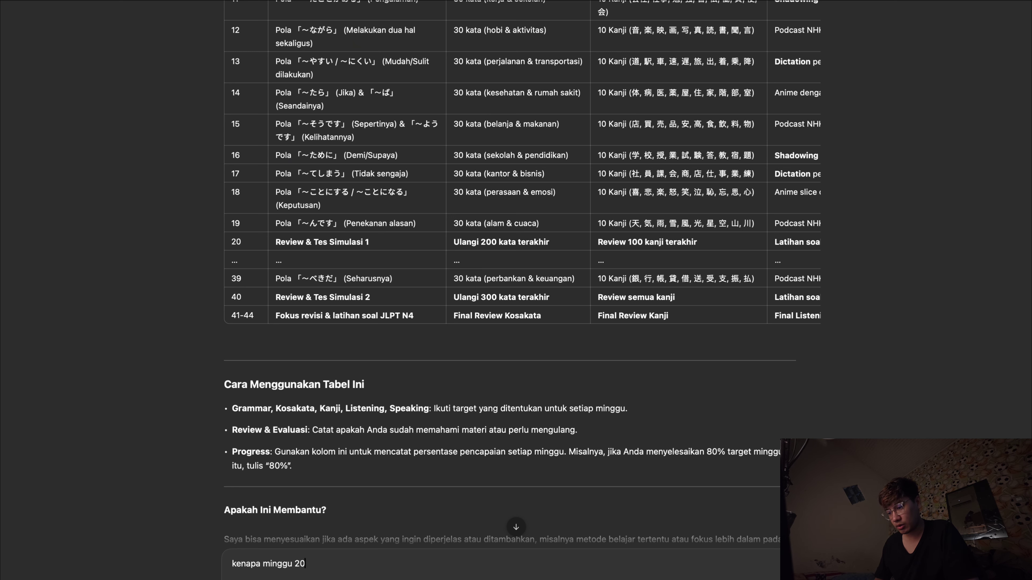
text(-39 kosong? tolong b)
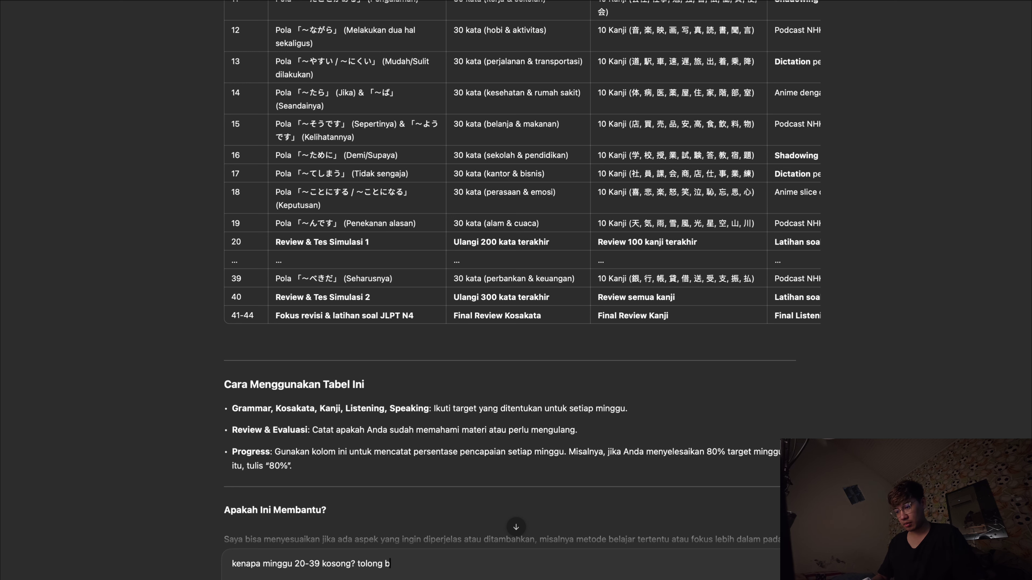
text(uatkan juga)
key(shift+Return)
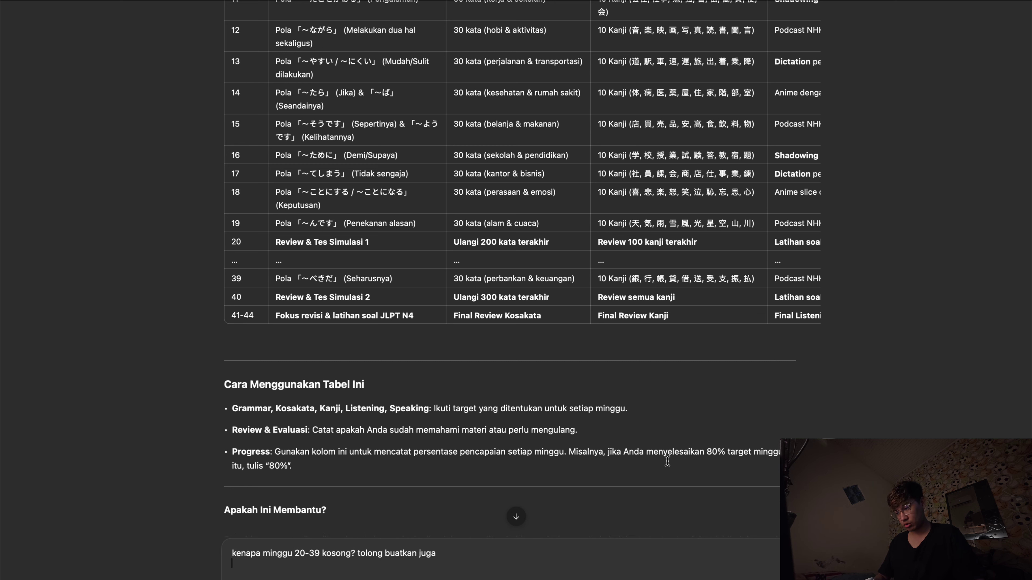
Expand the "Designing weekly lessons" reasoning to read it through, and send the written question about weeks 20-39
scroll(667, 461, down, 3)
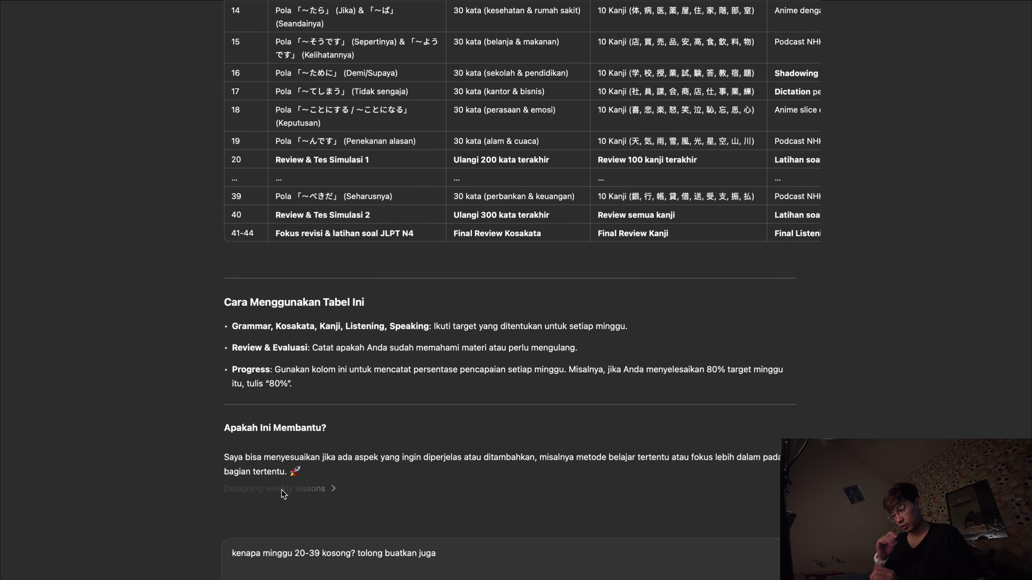
click(326, 490)
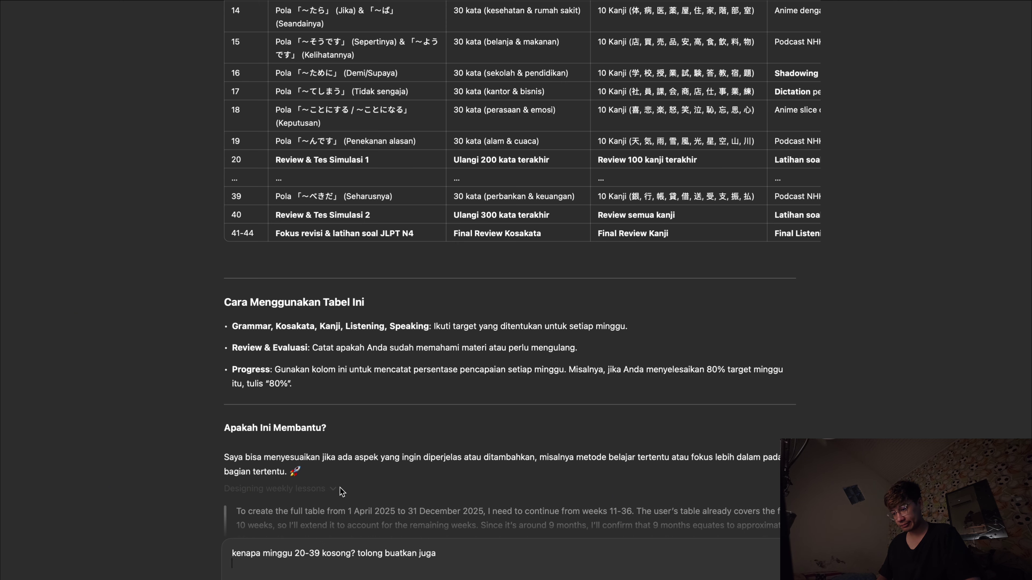
scroll(345, 406, down, 5)
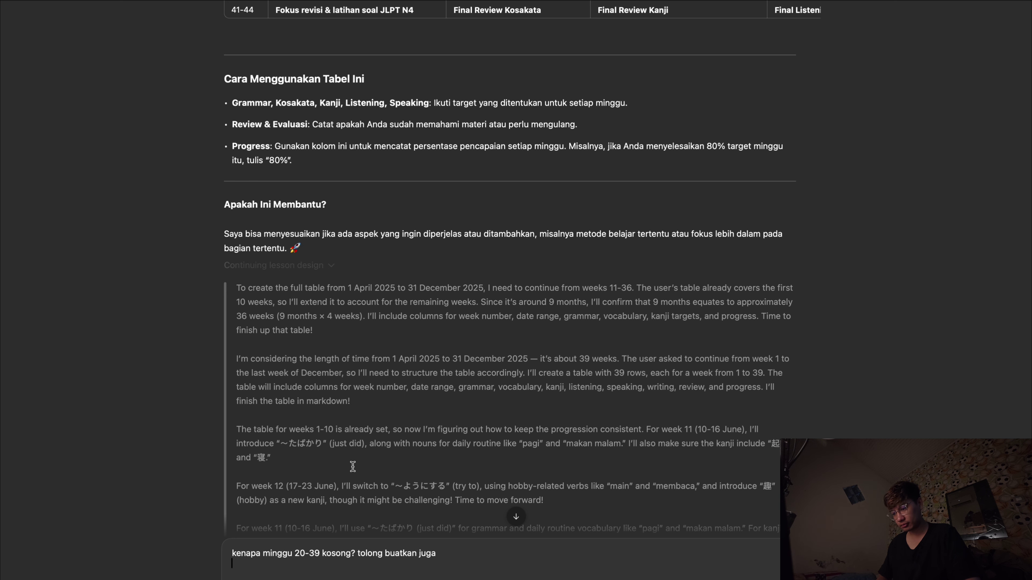
scroll(357, 447, down, 3)
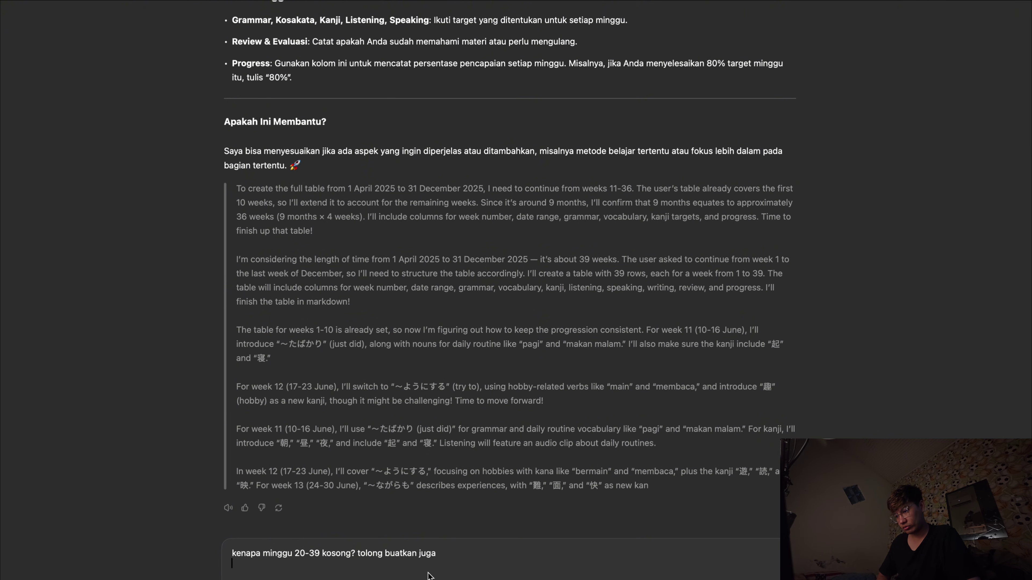
key(Return)
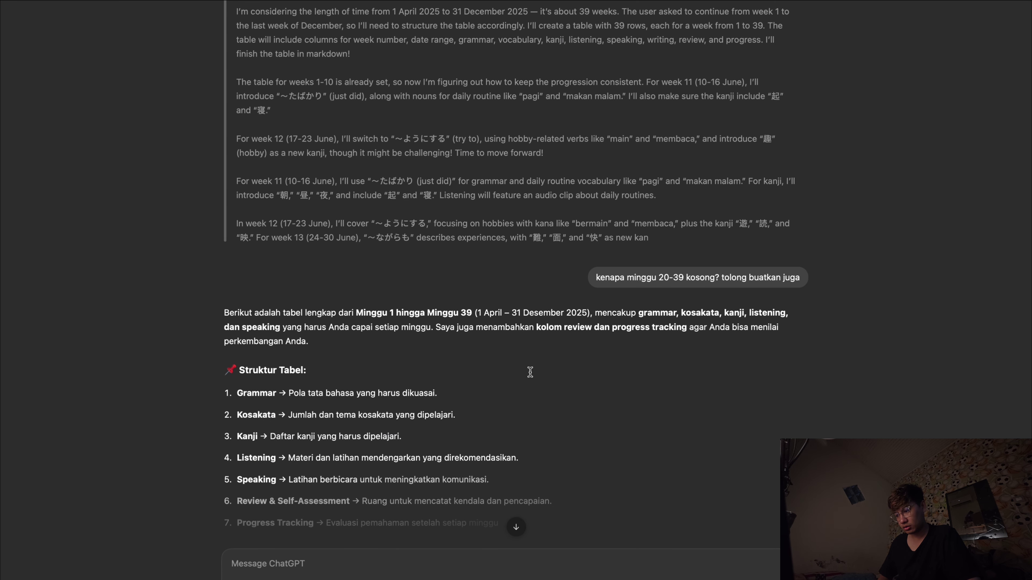
Review the new tables for weeks 1–10 and 11–39 with their additional notes, comparing them with the earlier table starting at week 11
scroll(530, 372, down, 5)
scroll(529, 372, down, 2)
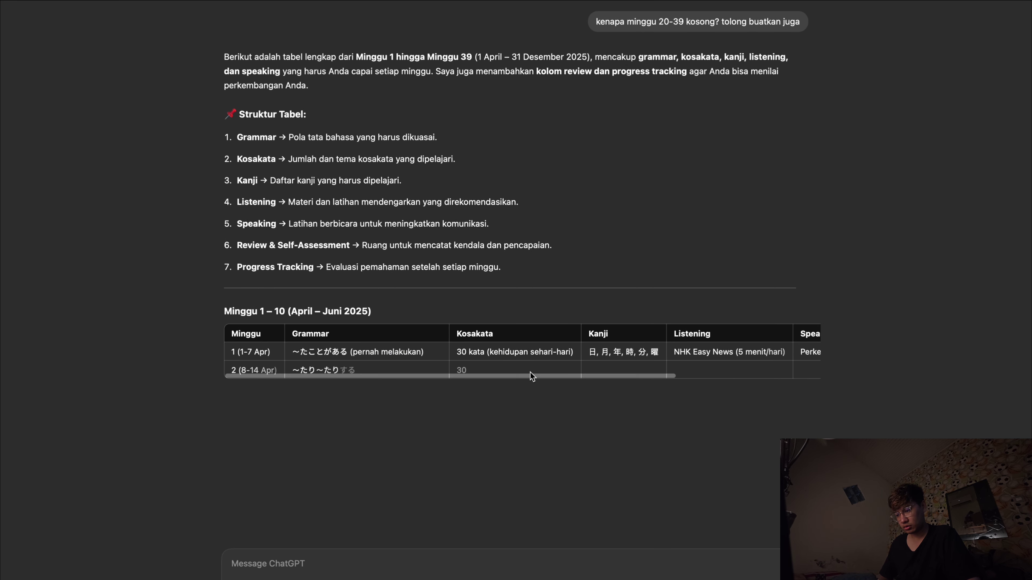
scroll(530, 372, down, 1)
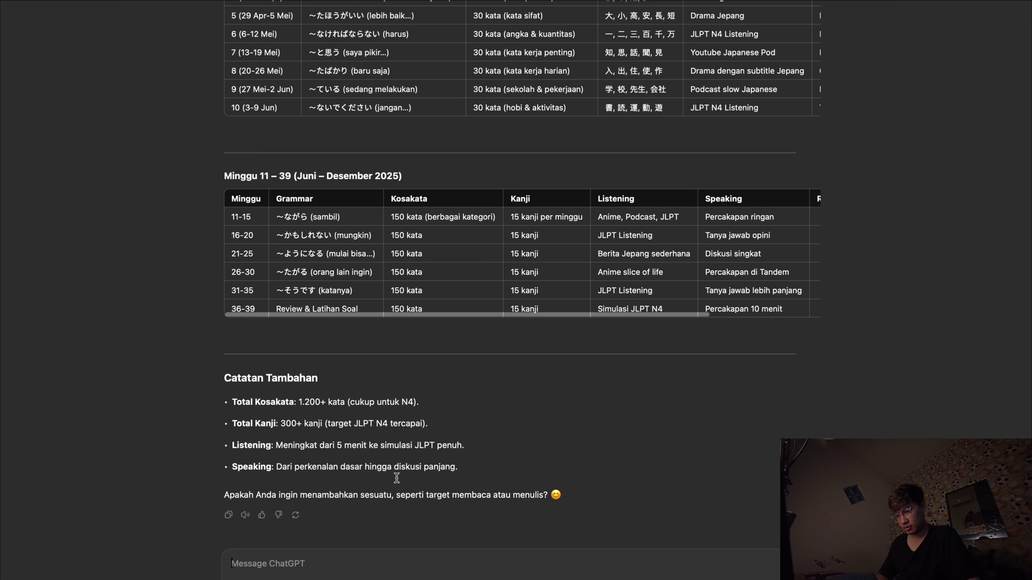
scroll(396, 478, up, 10)
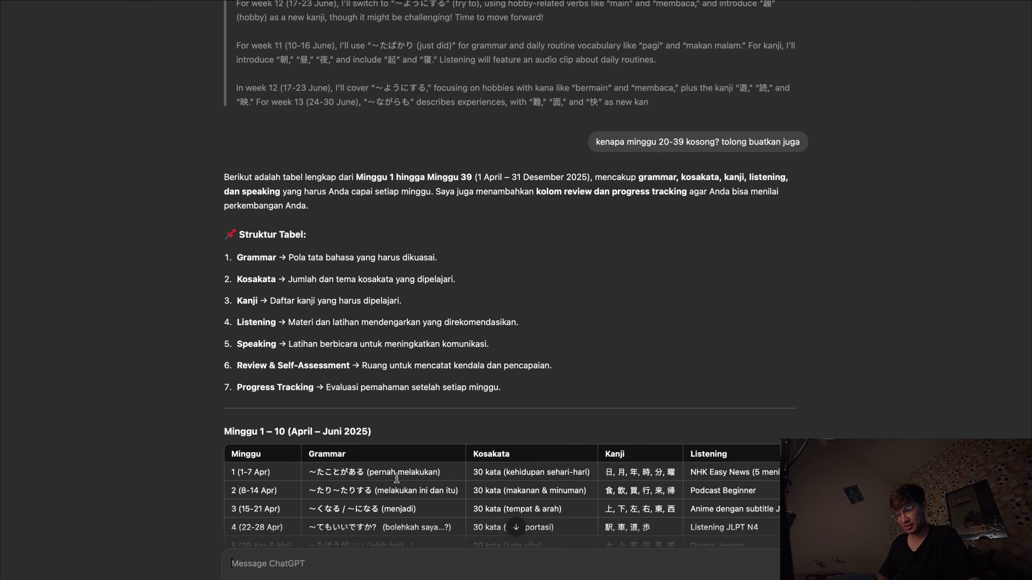
scroll(396, 478, down, 5)
scroll(396, 478, down, 8)
scroll(382, 277, up, 2)
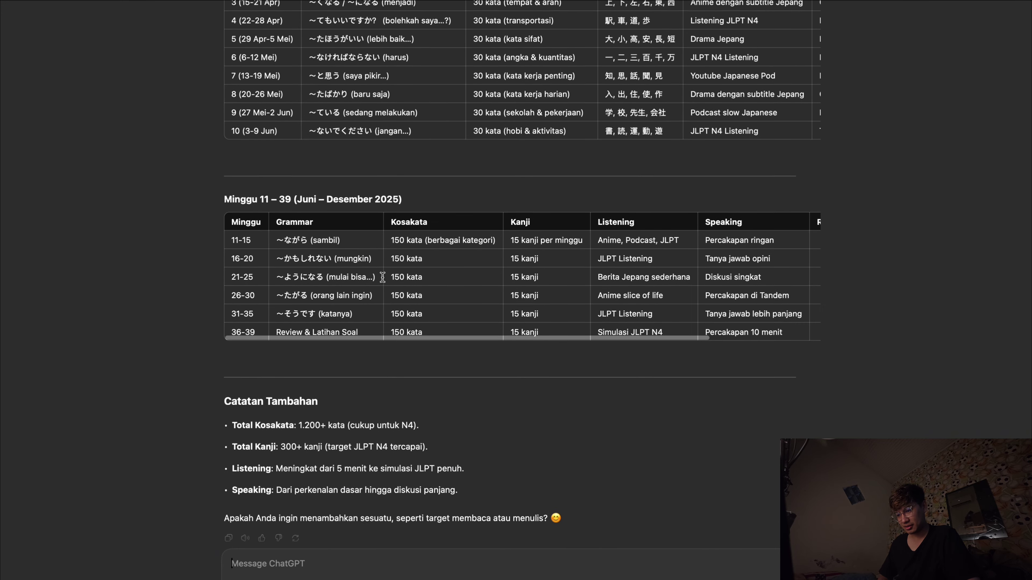
scroll(383, 277, up, 15)
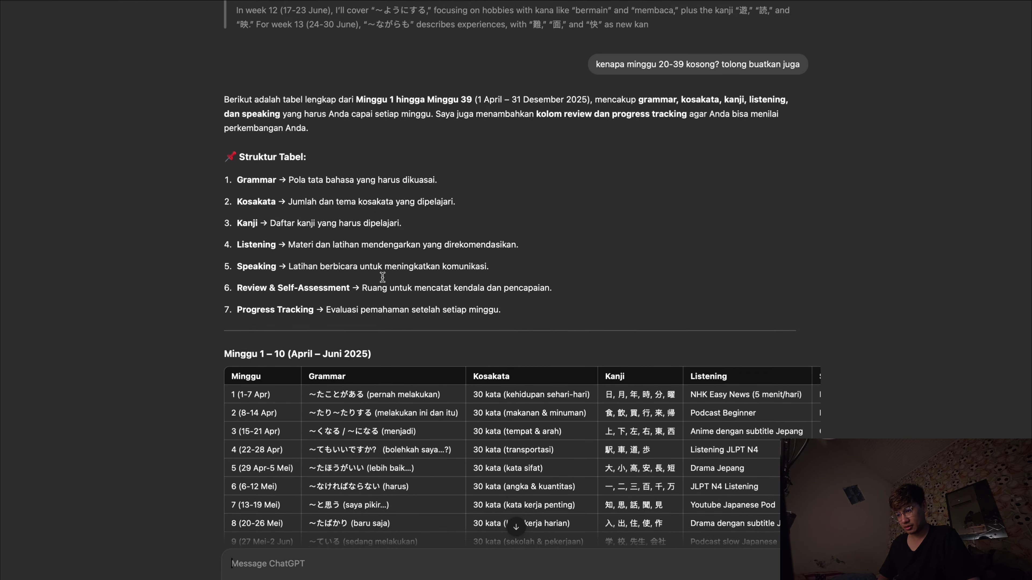
scroll(382, 277, up, 20)
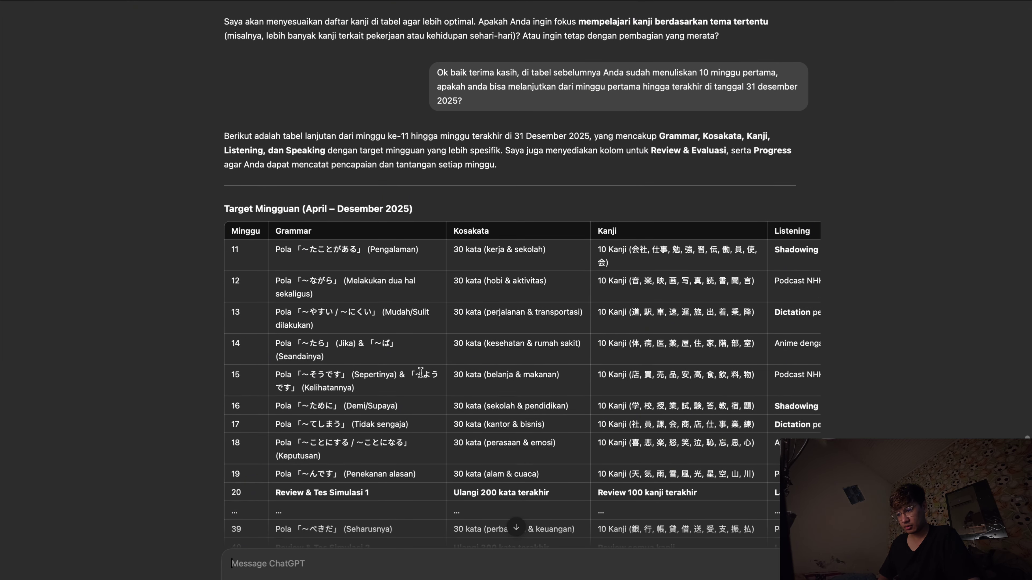
scroll(420, 372, down, 20)
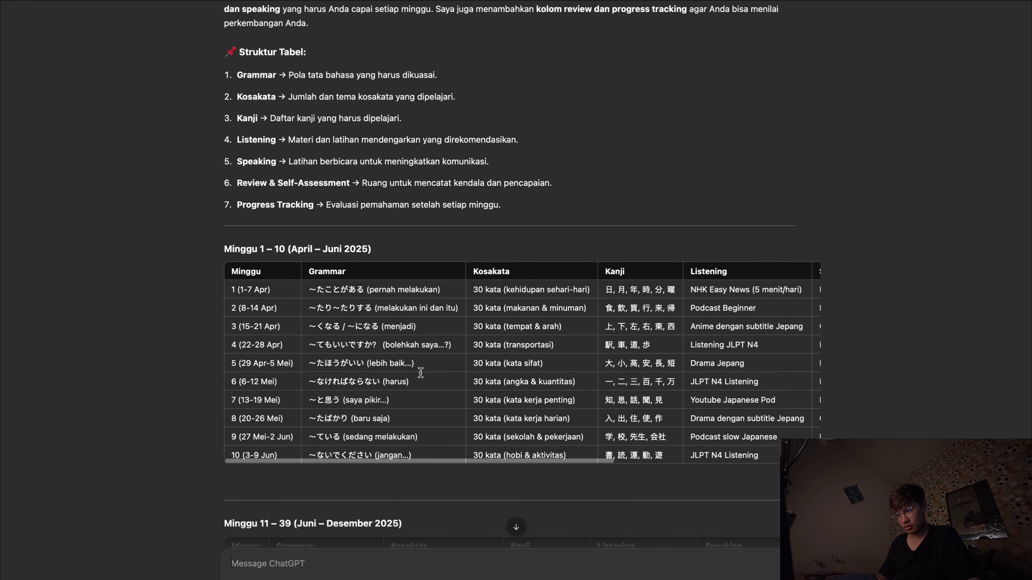
scroll(420, 372, down, 8)
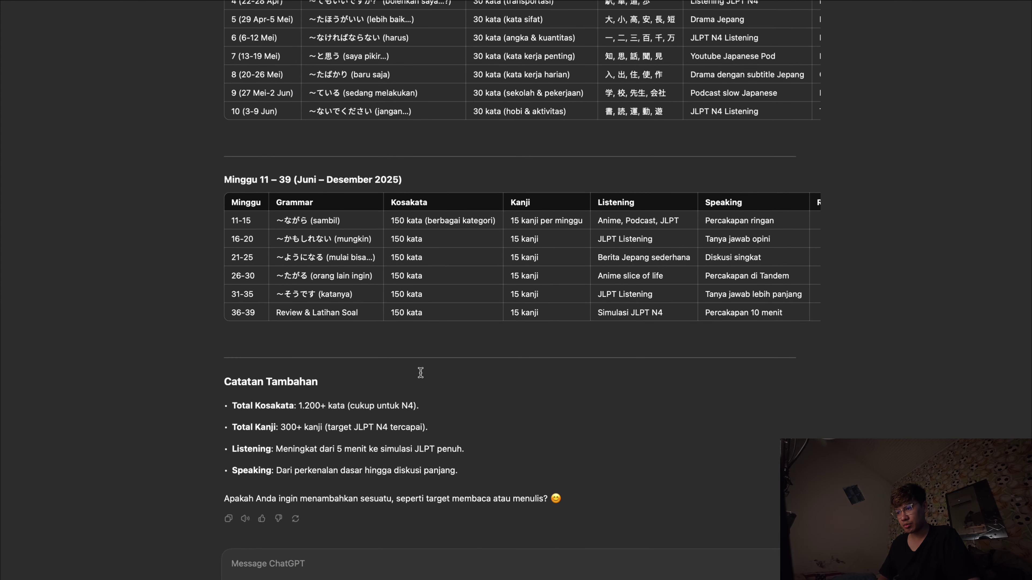
Go back through the previous answers and examine the dated "Target Mingguan JLPT N4" table for weeks 1–10 across all its columns
scroll(420, 373, up, 9)
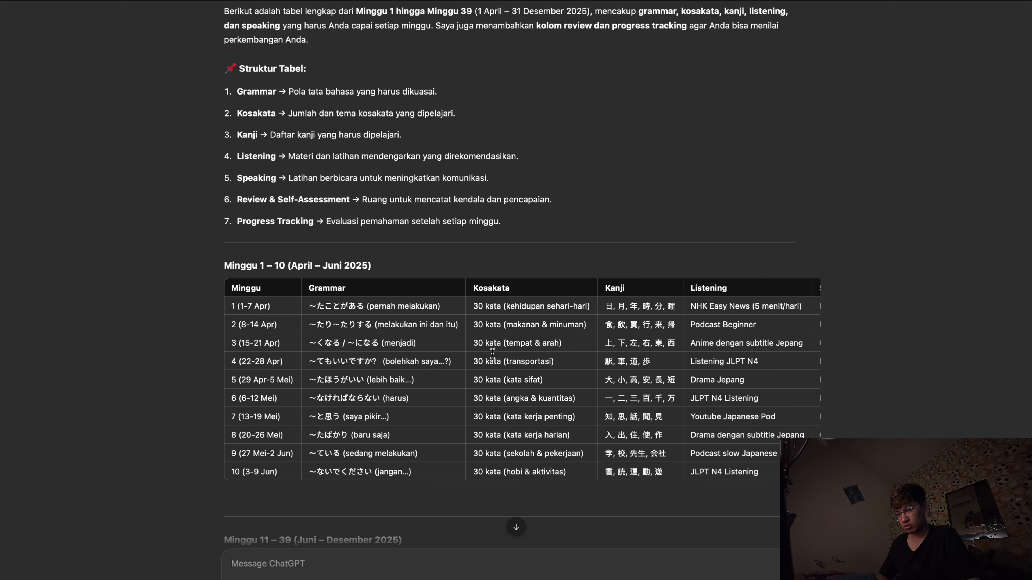
scroll(468, 366, down, 15)
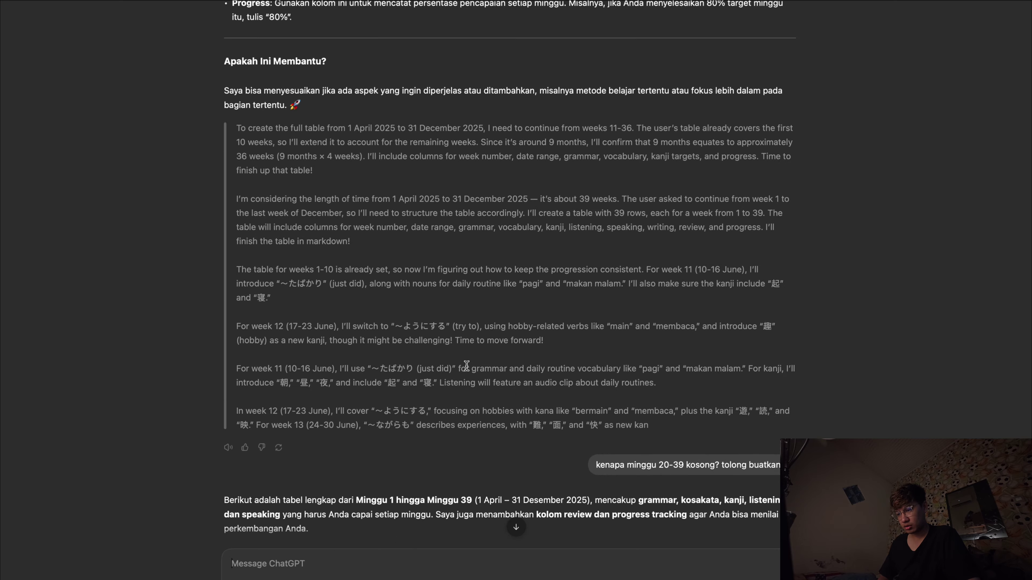
scroll(467, 365, up, 10)
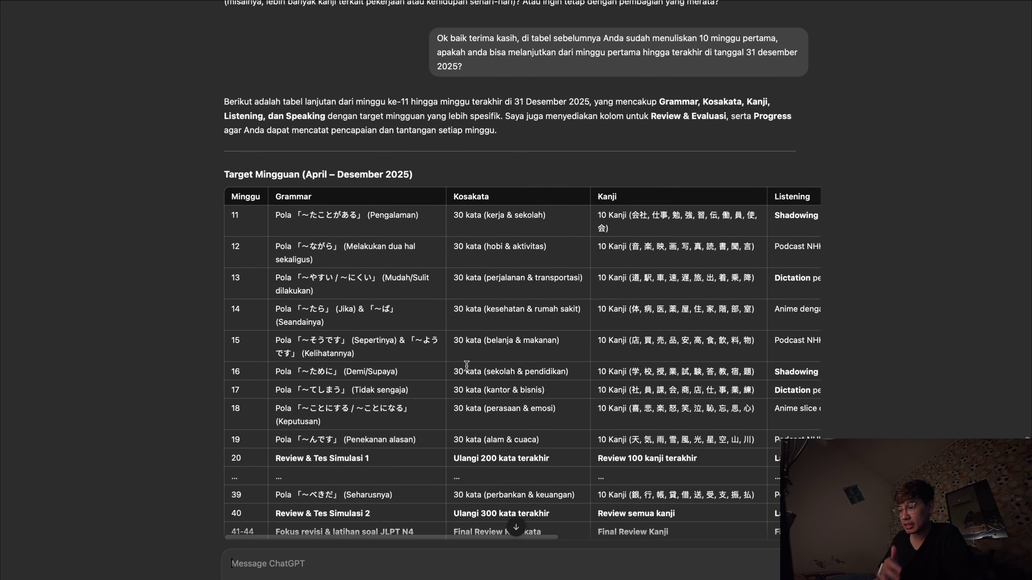
scroll(466, 365, up, 16)
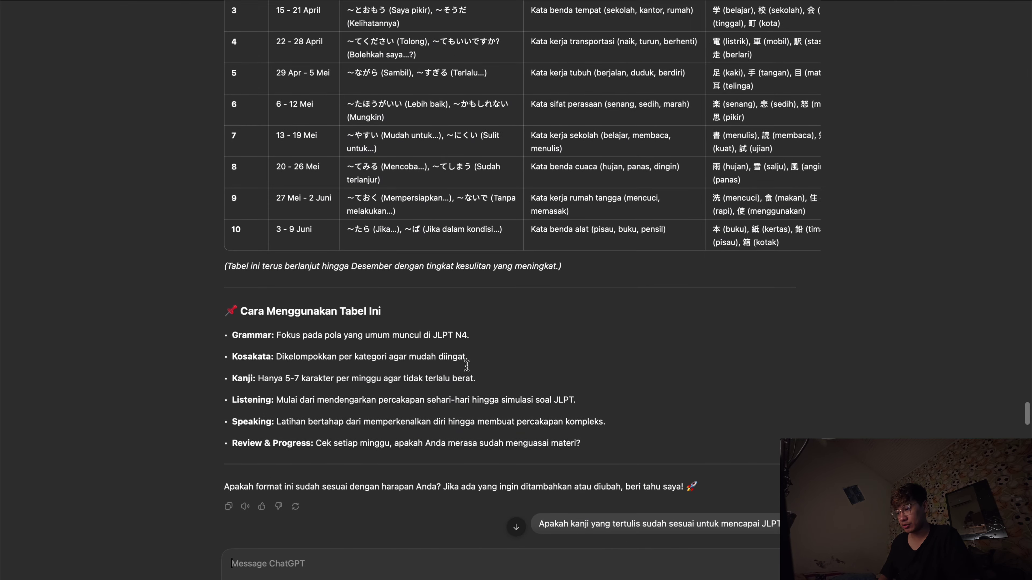
scroll(467, 366, down, 1)
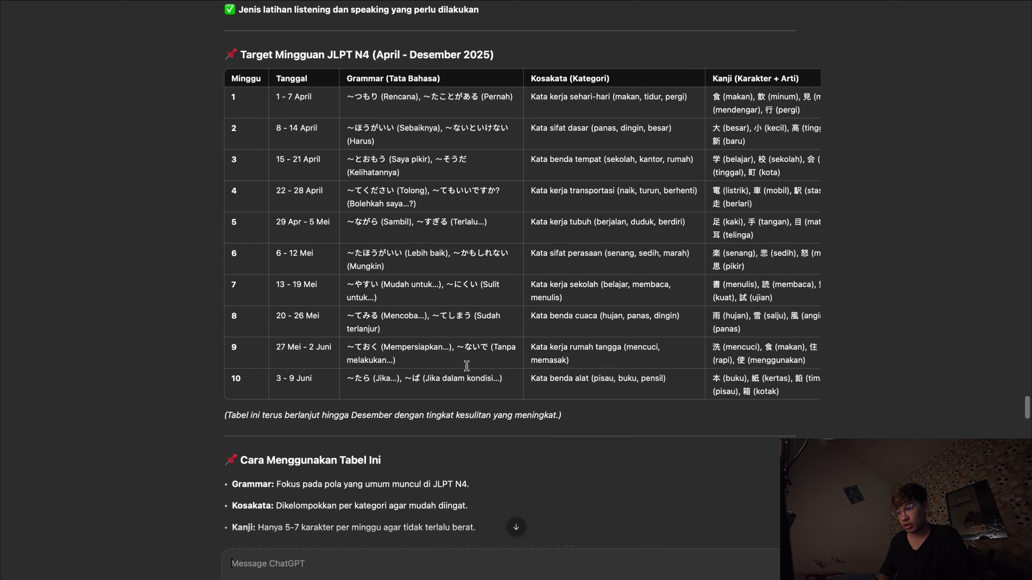
scroll(530, 298, right, 5)
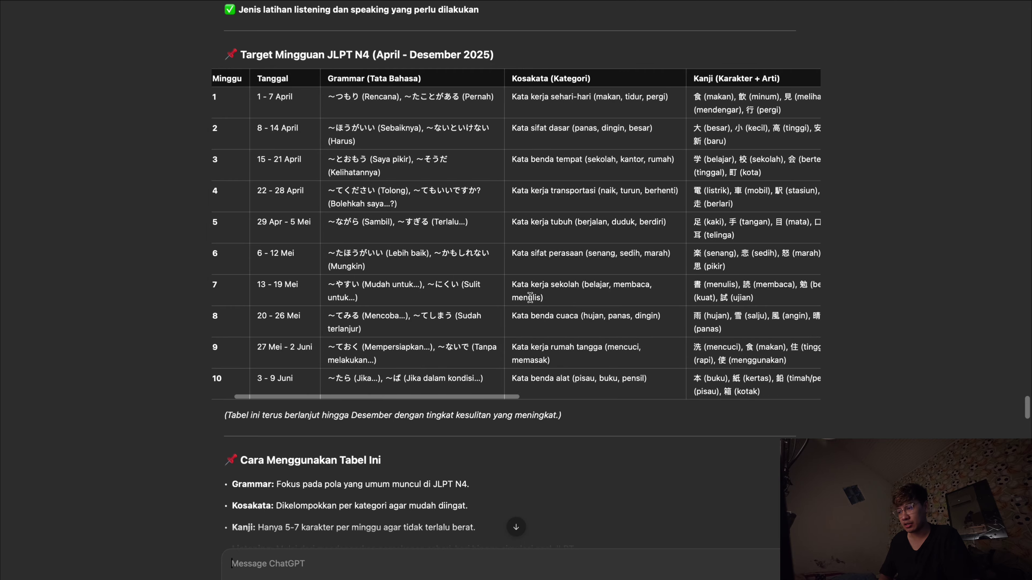
scroll(529, 298, right, 10)
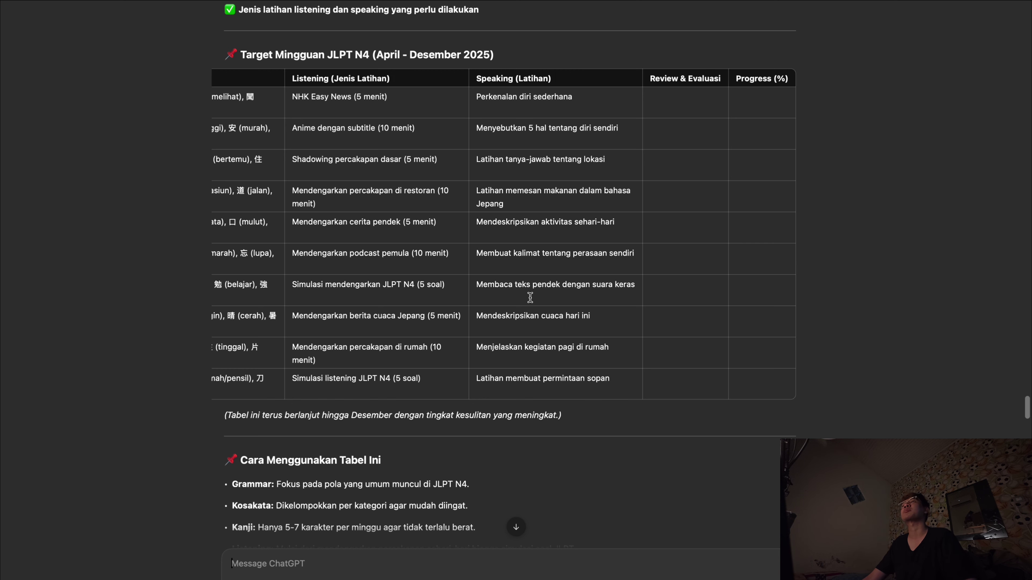
scroll(530, 298, left, 10)
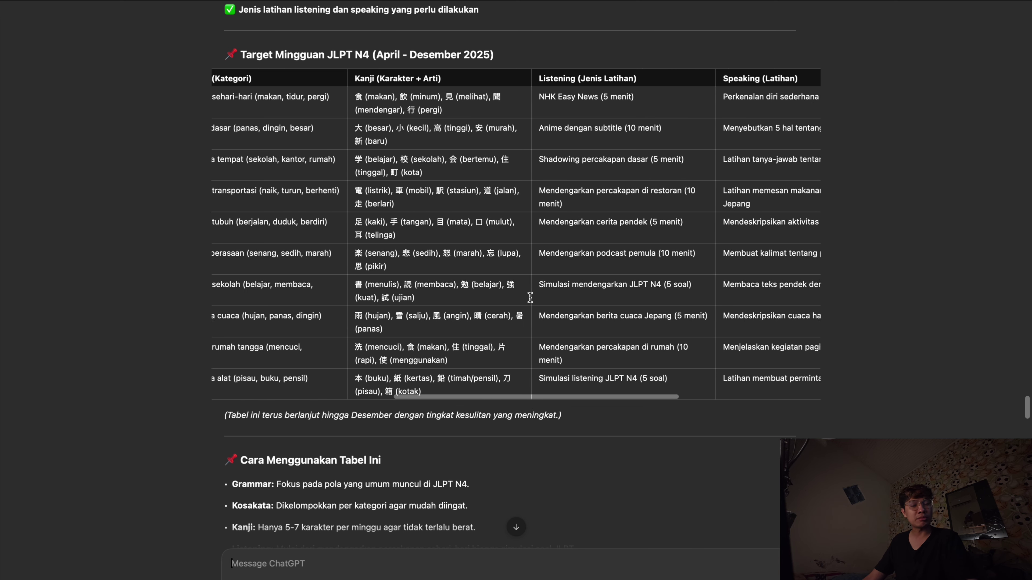
scroll(530, 298, left, 1)
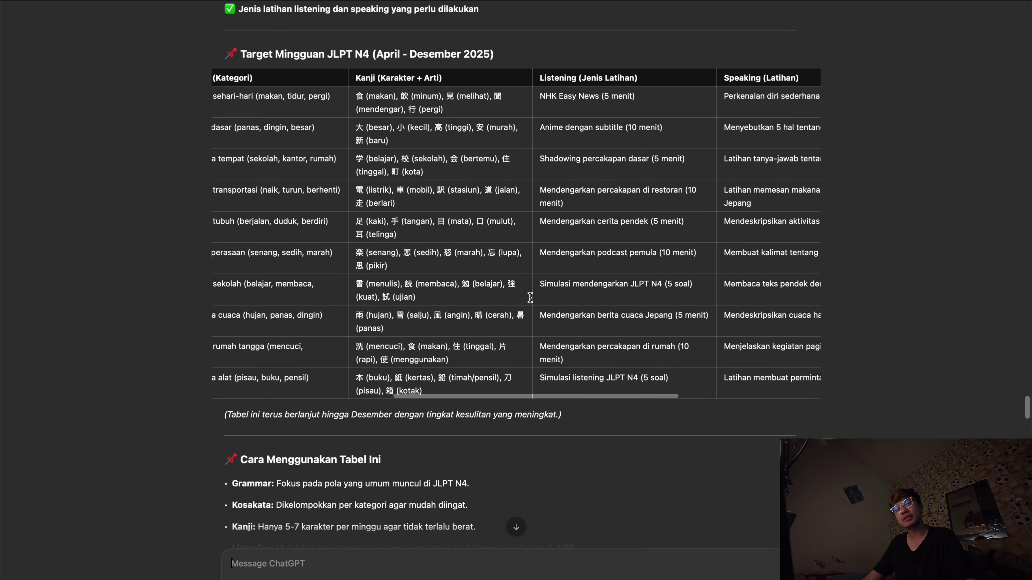